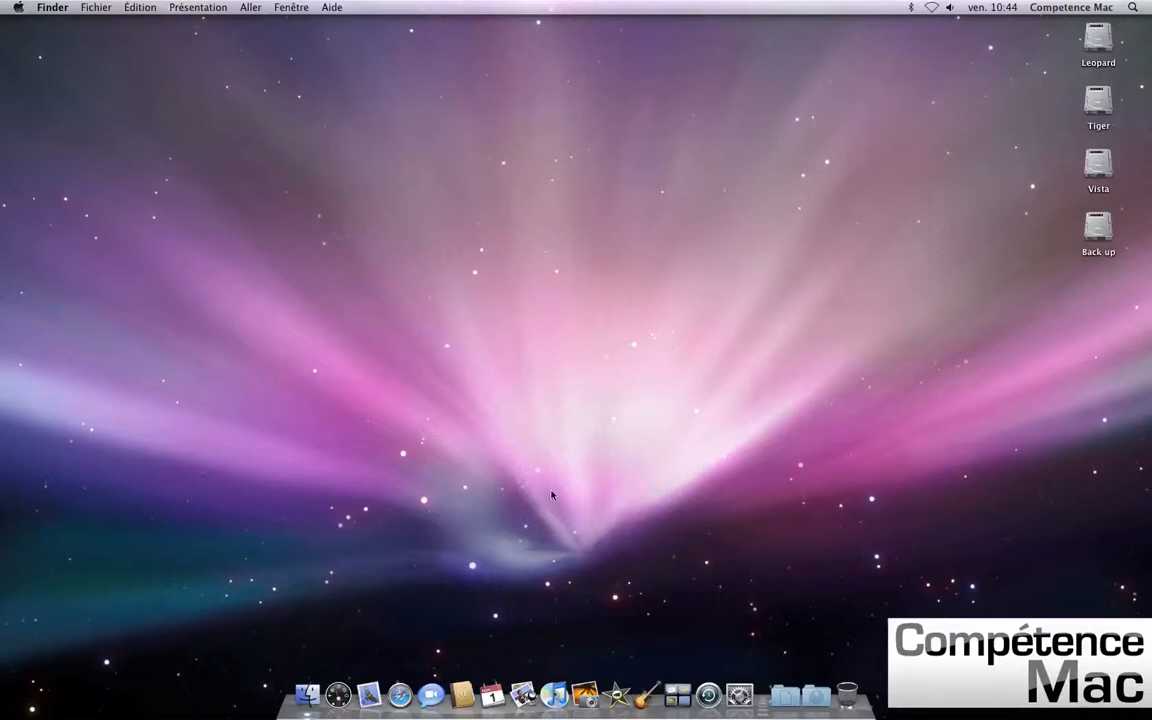
# Step: Open the Comptes preferences in Préférences Système and unlock them for changes with the administrator password
pyautogui.click(739, 695)
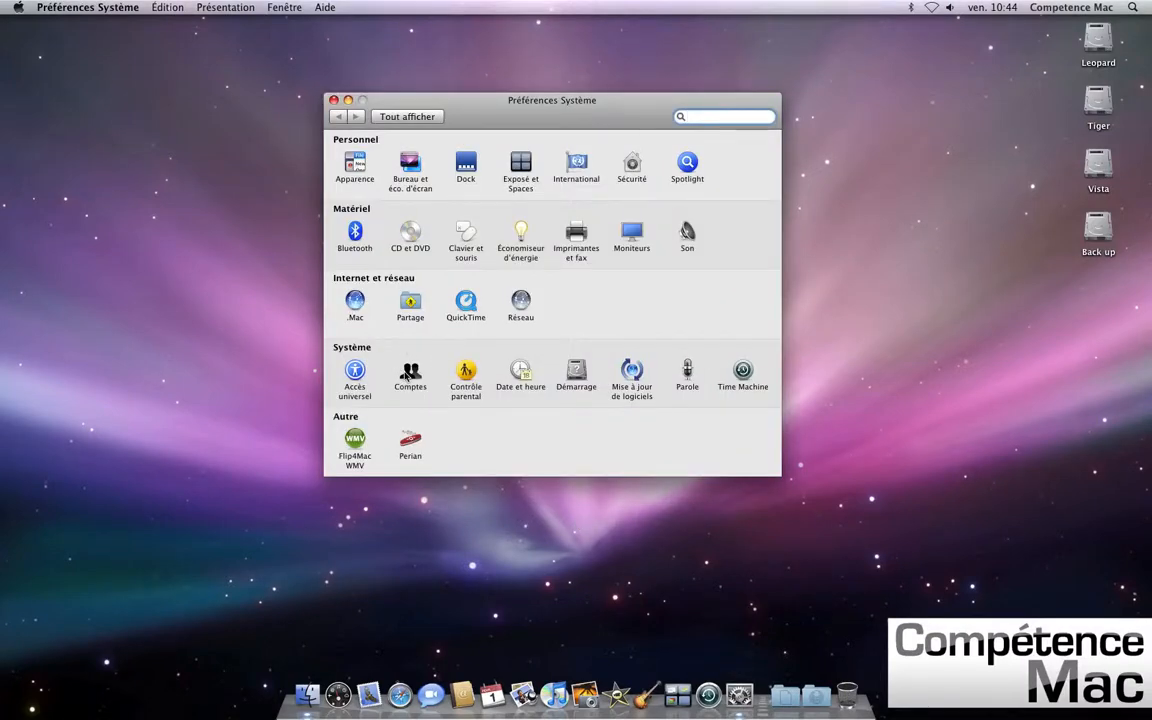
pyautogui.click(410, 372)
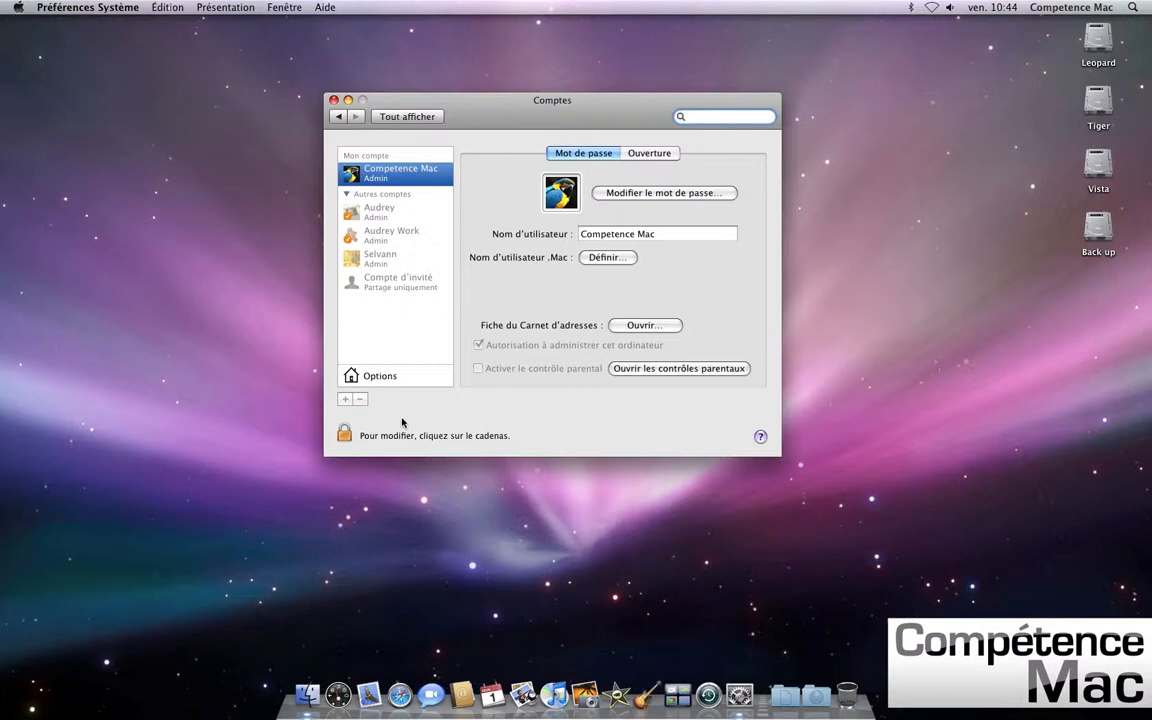
pyautogui.click(345, 433)
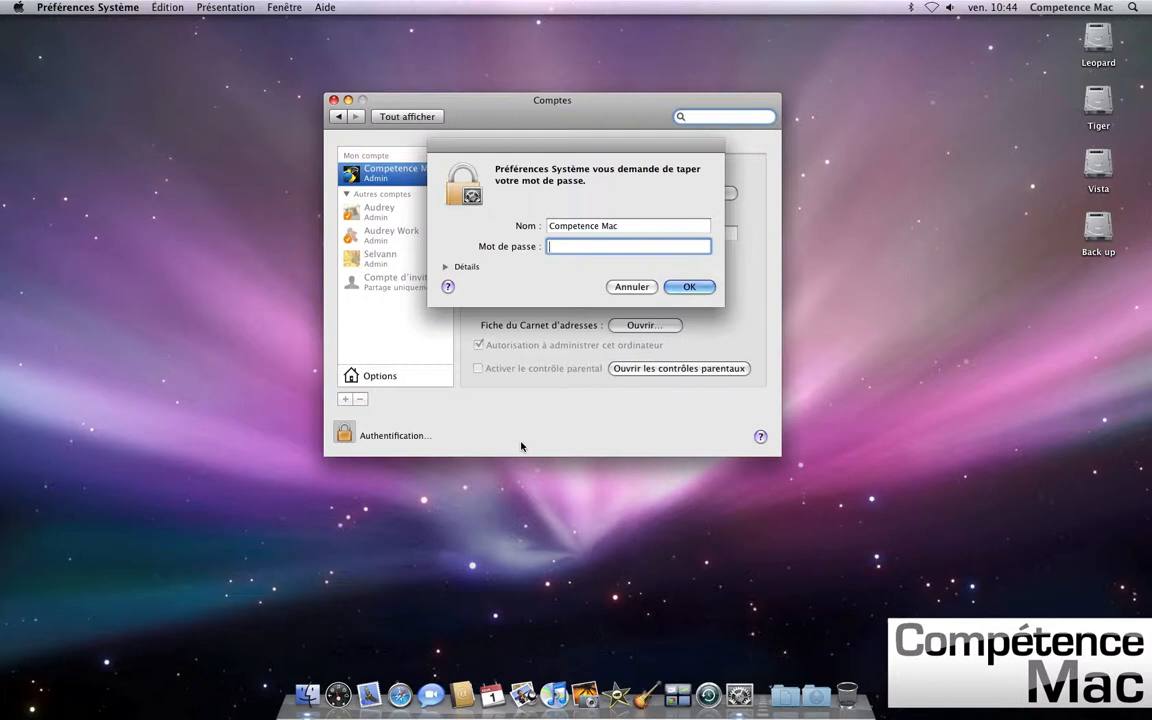
pyautogui.write('••••••')
pyautogui.press('Return')
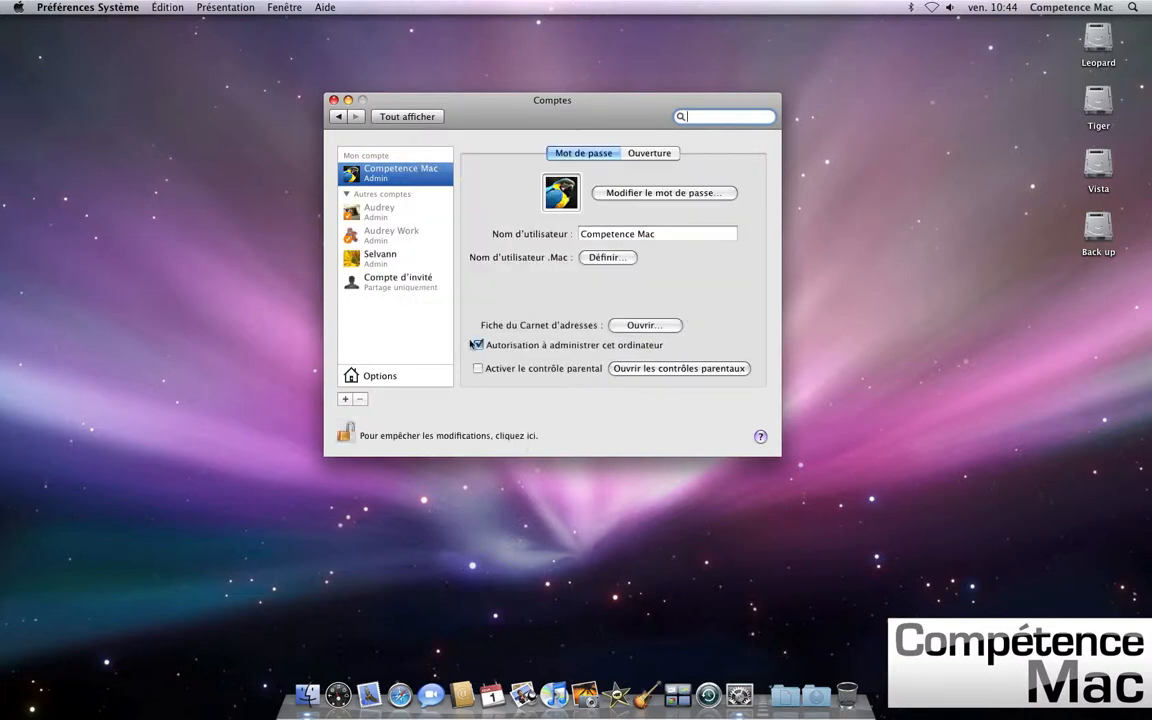
# Step: Create an account of type Géré avec Contrôles parentaux named Enfants, short name enfants, without a password
pyautogui.click(350, 402)
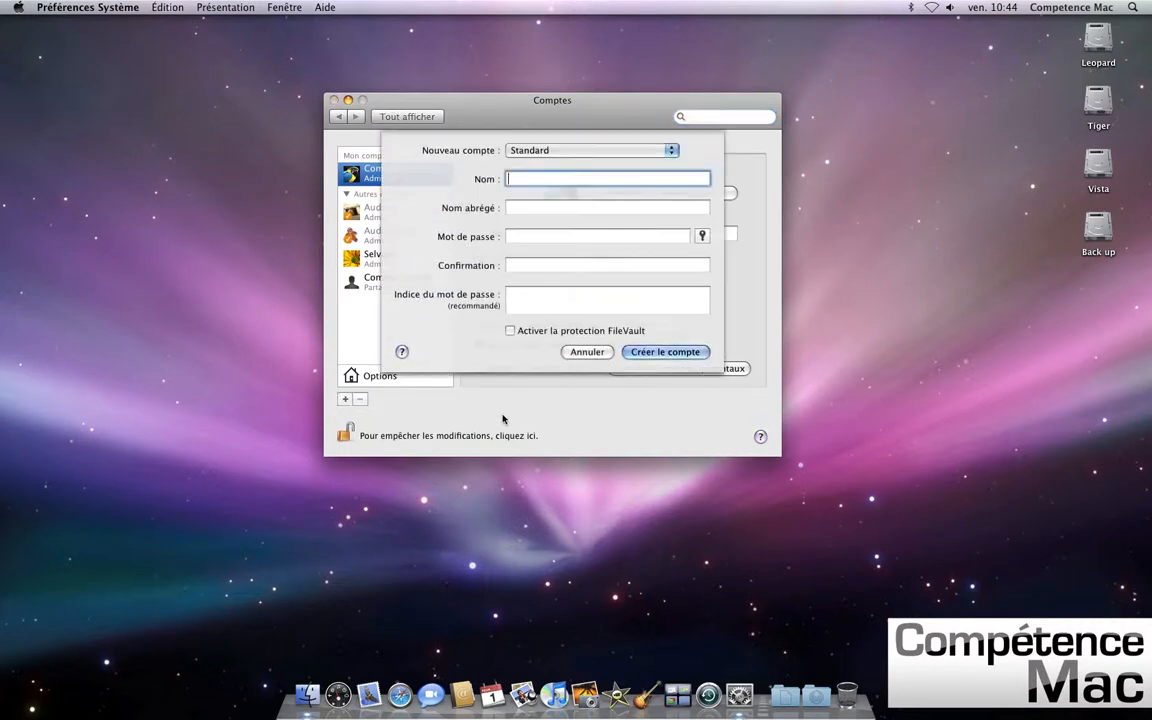
pyautogui.click(558, 151)
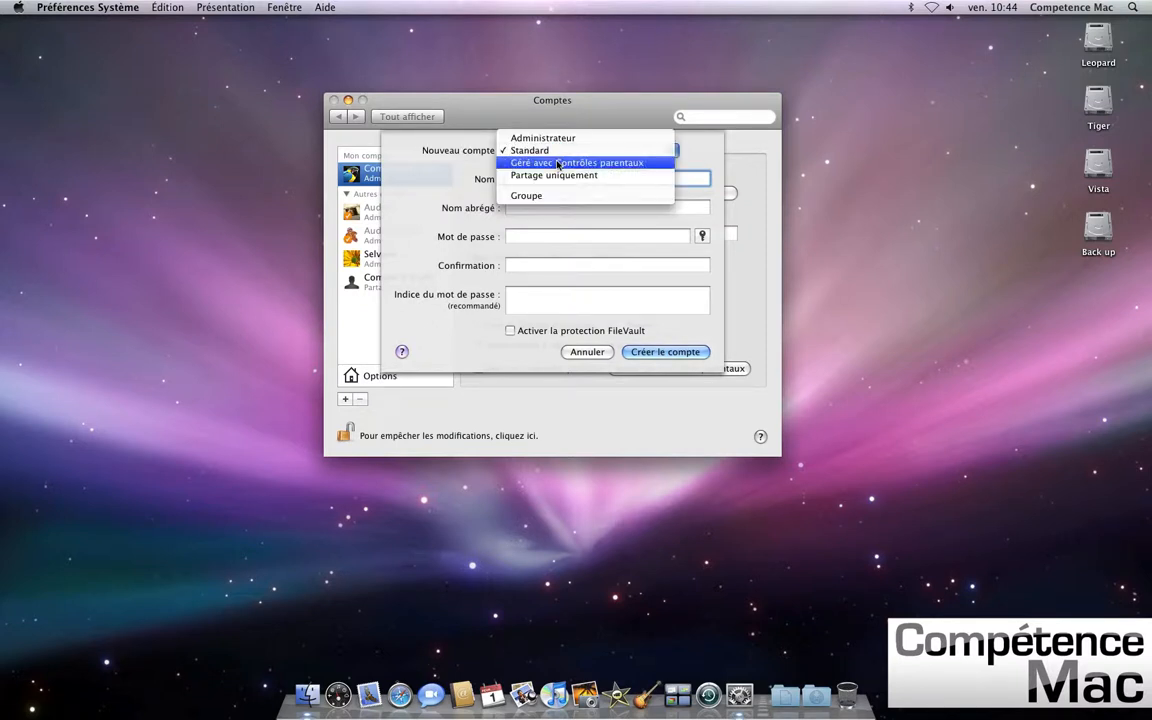
pyautogui.click(558, 163)
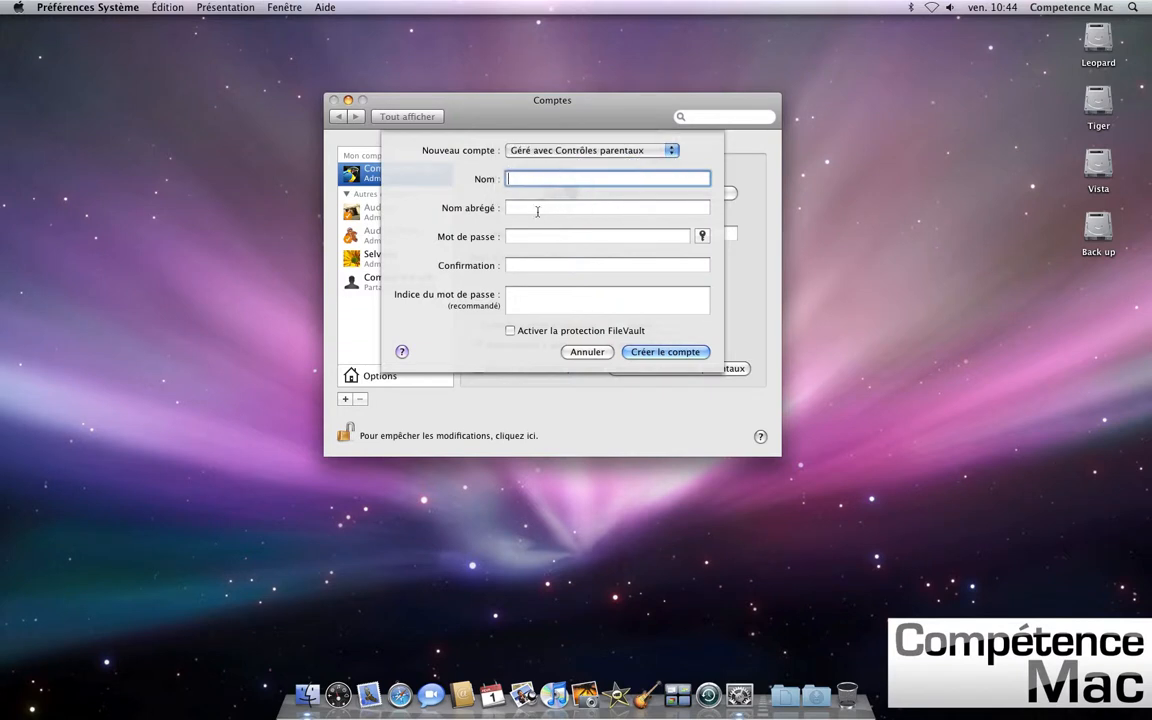
pyautogui.write('Enfants')
pyautogui.press('Tab')
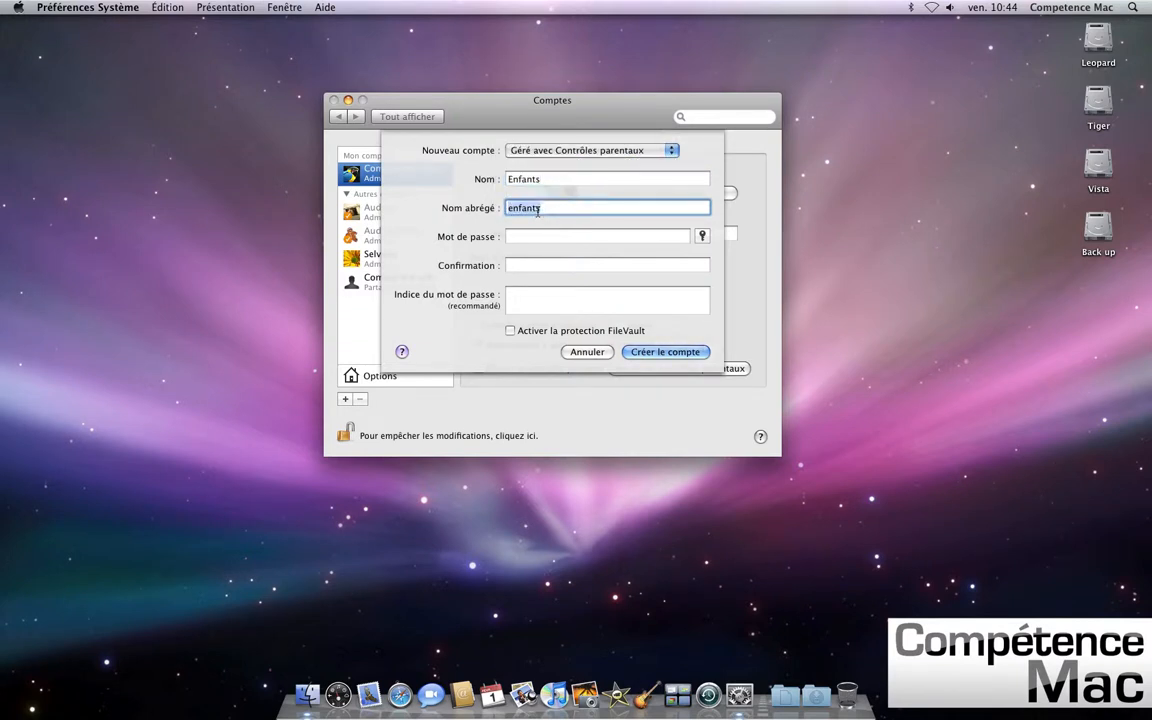
pyautogui.press('Tab')
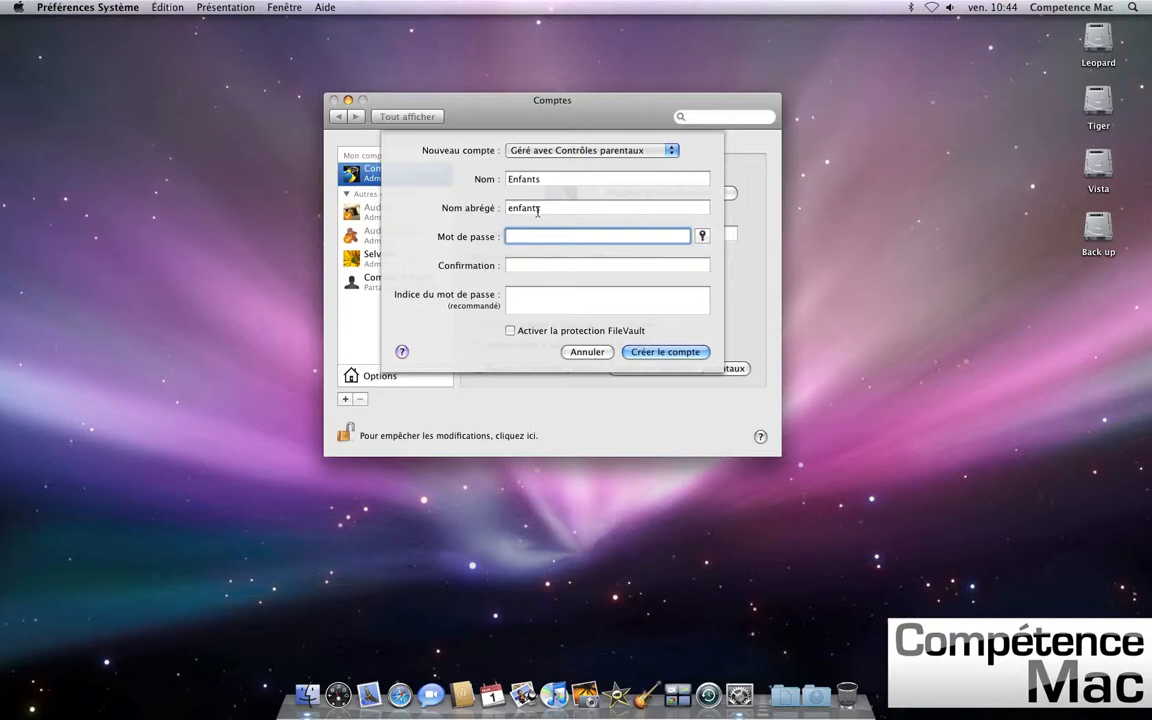
pyautogui.click(640, 354)
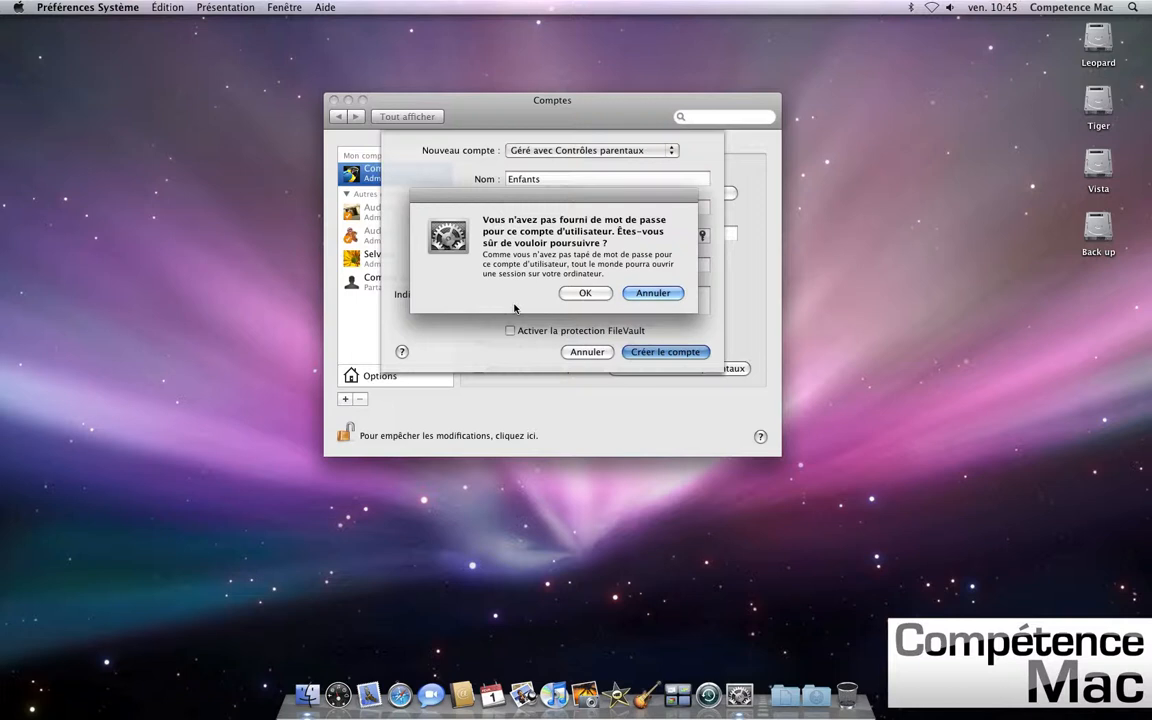
pyautogui.click(572, 293)
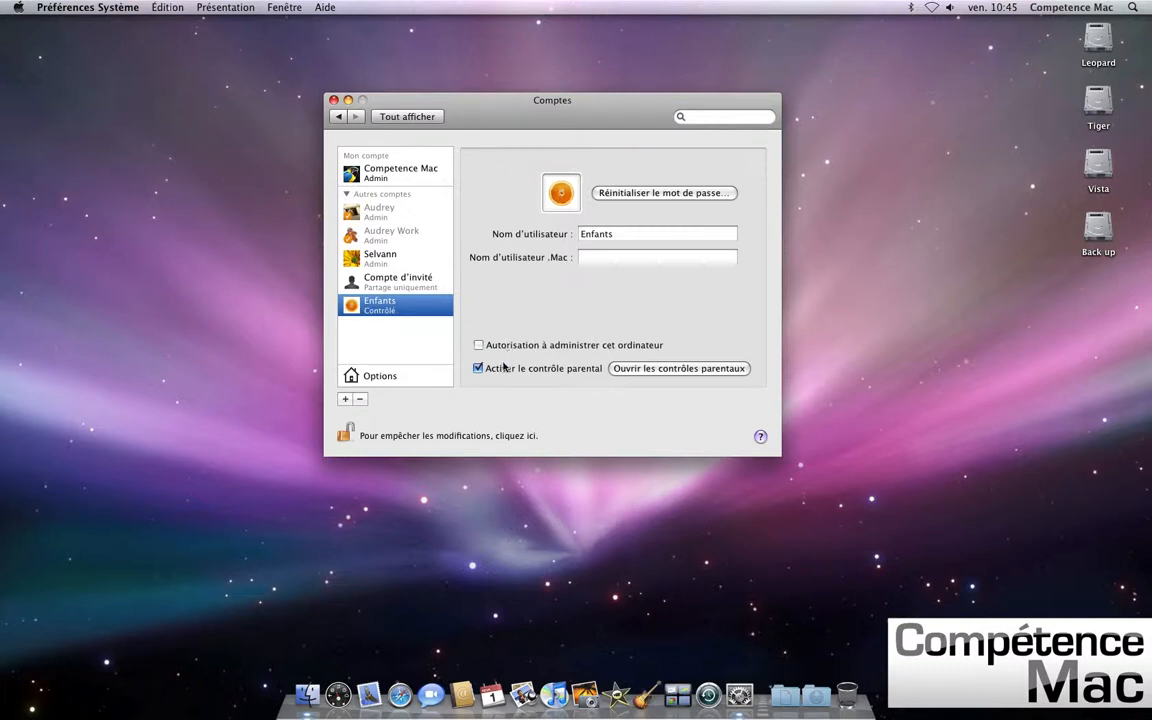
# Step: Open the parental controls for the Enfants account and restrict it to the selected applications only
pyautogui.click(648, 369)
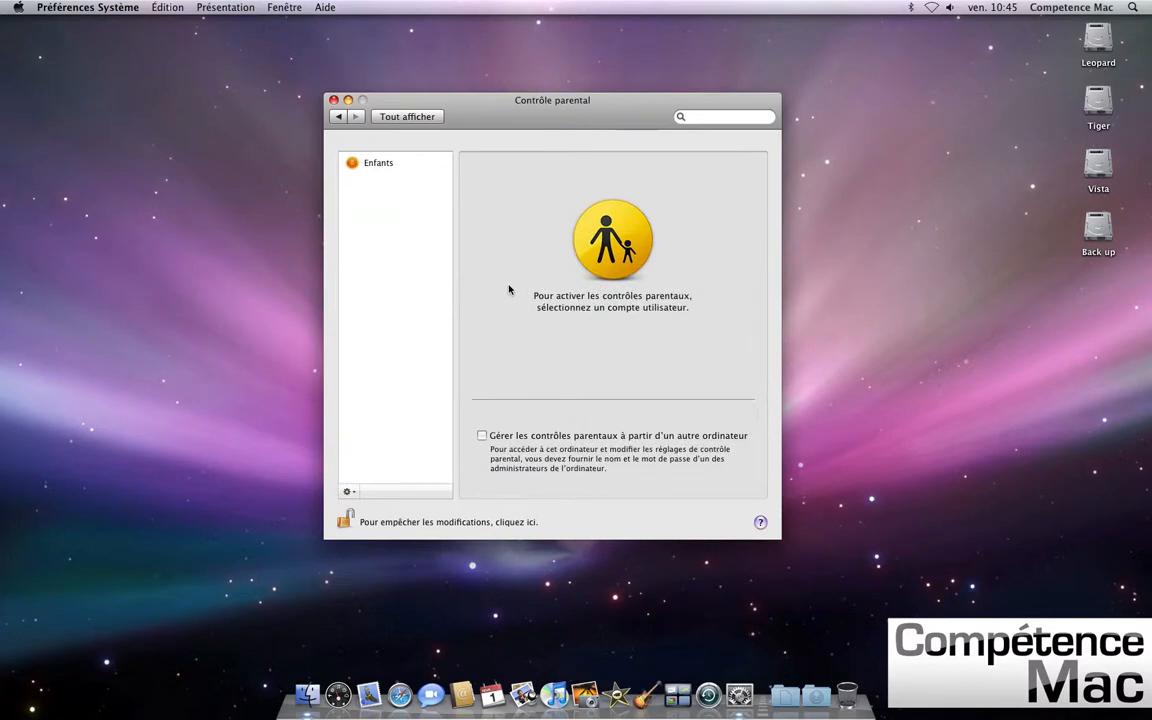
pyautogui.click(380, 163)
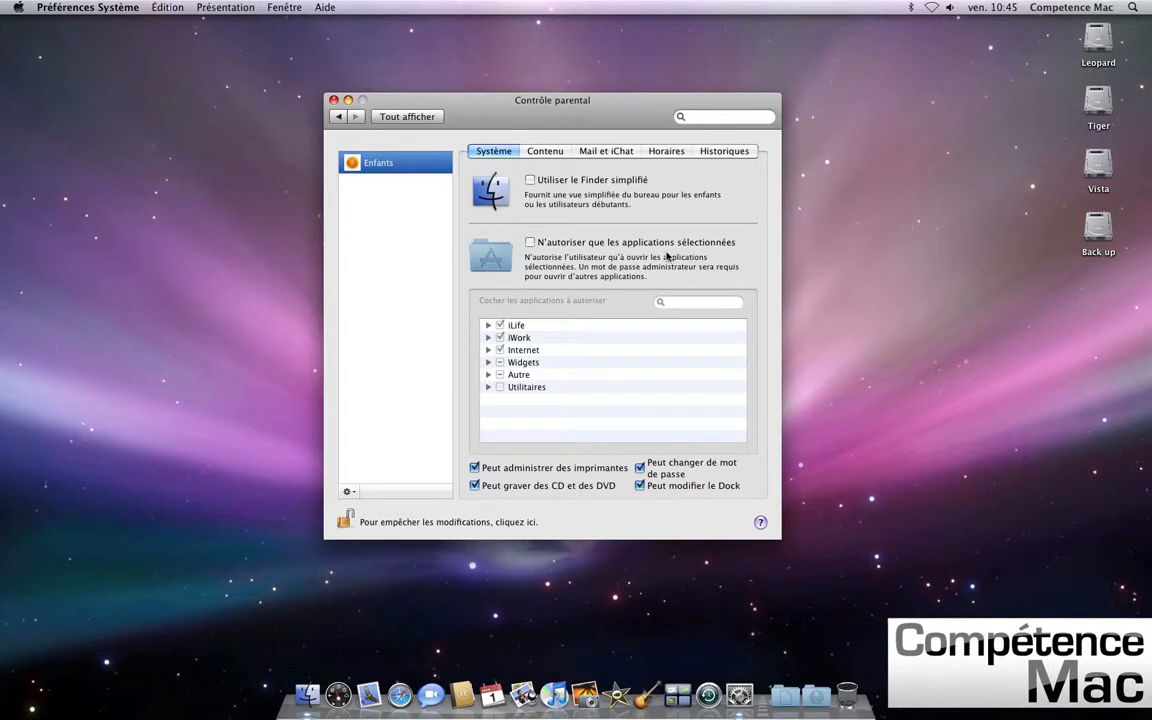
pyautogui.click(530, 242)
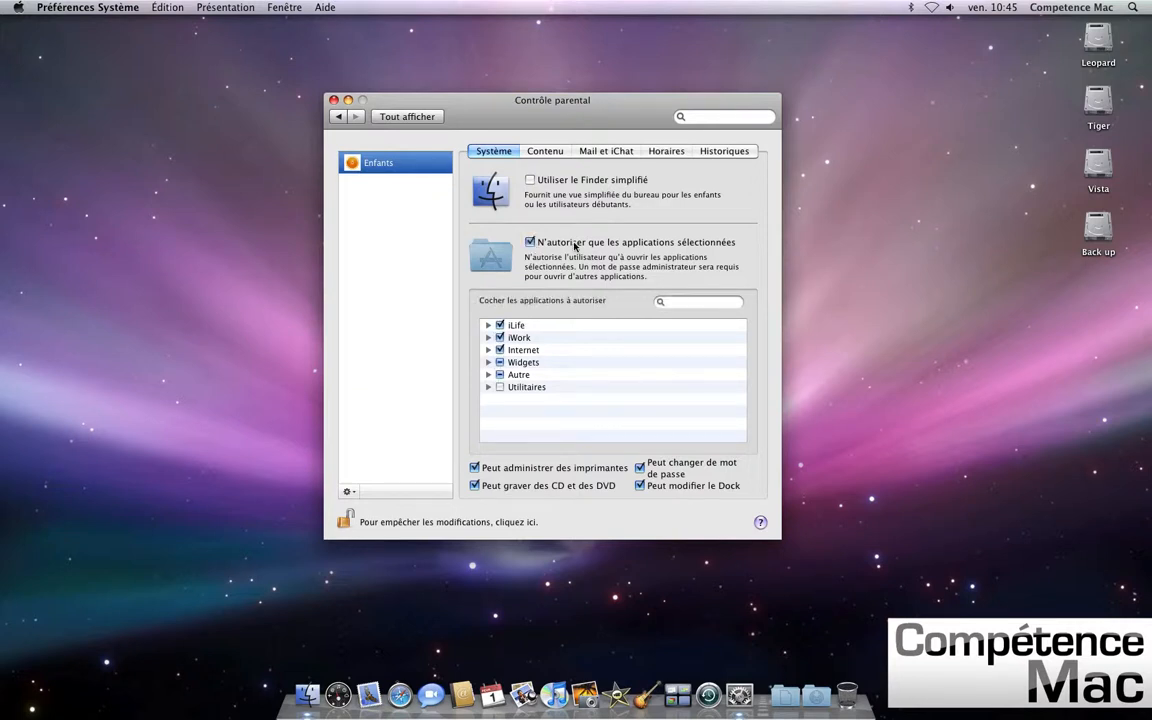
# Step: Examine which iLife, iWork, Internet and Widgets items are authorized in the application list
pyautogui.click(489, 326)
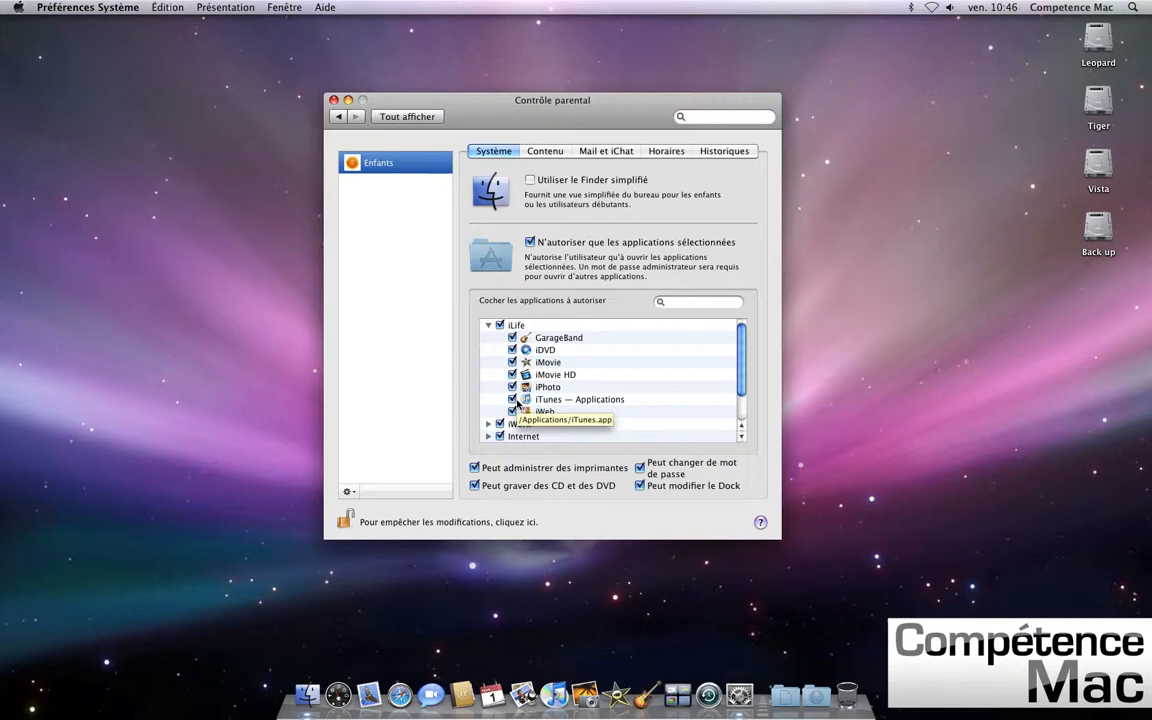
pyautogui.click(489, 326)
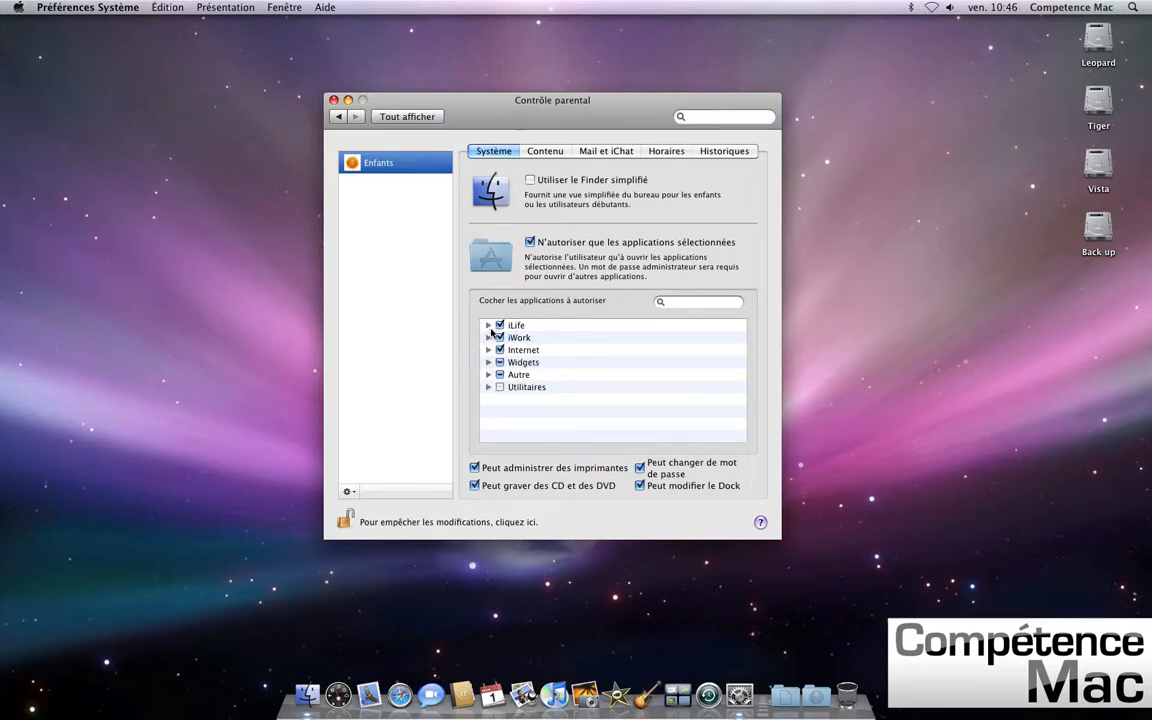
pyautogui.click(489, 338)
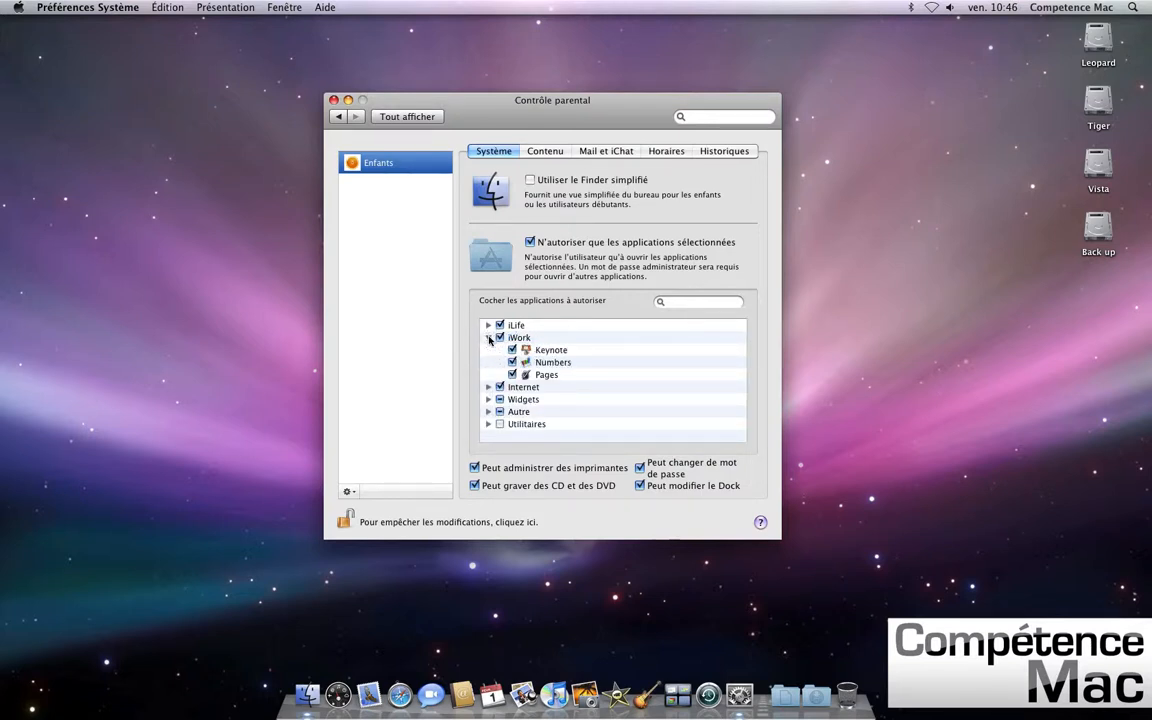
pyautogui.click(489, 338)
pyautogui.click(489, 350)
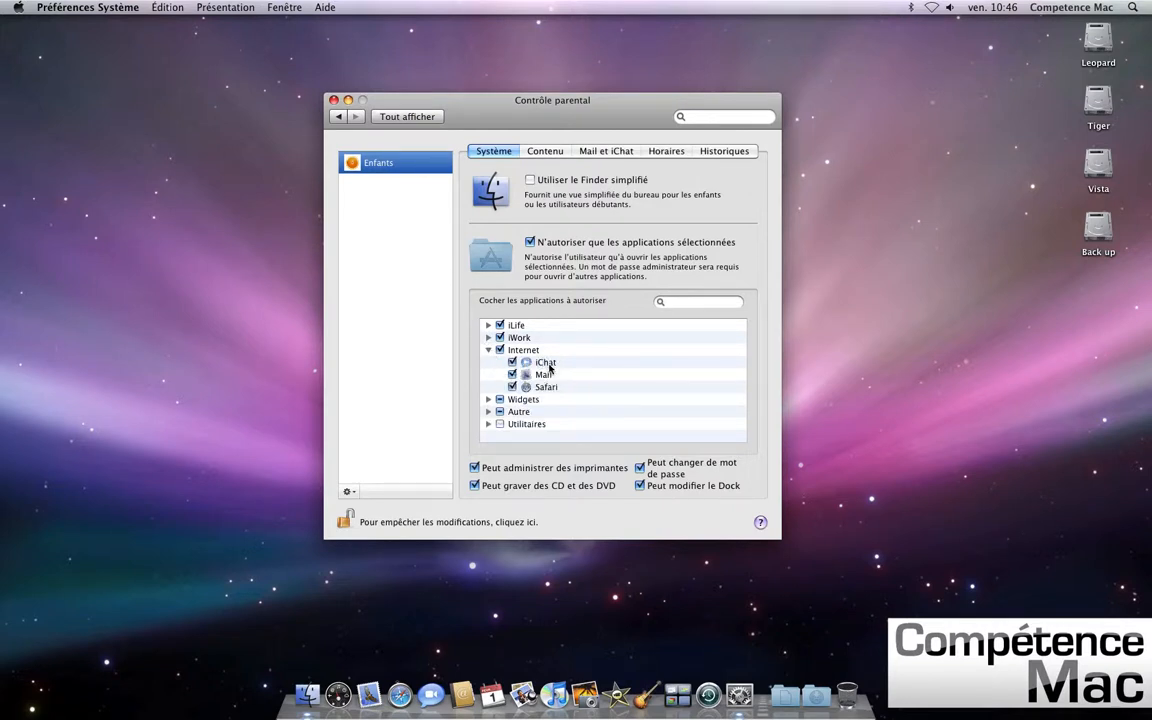
pyautogui.click(489, 350)
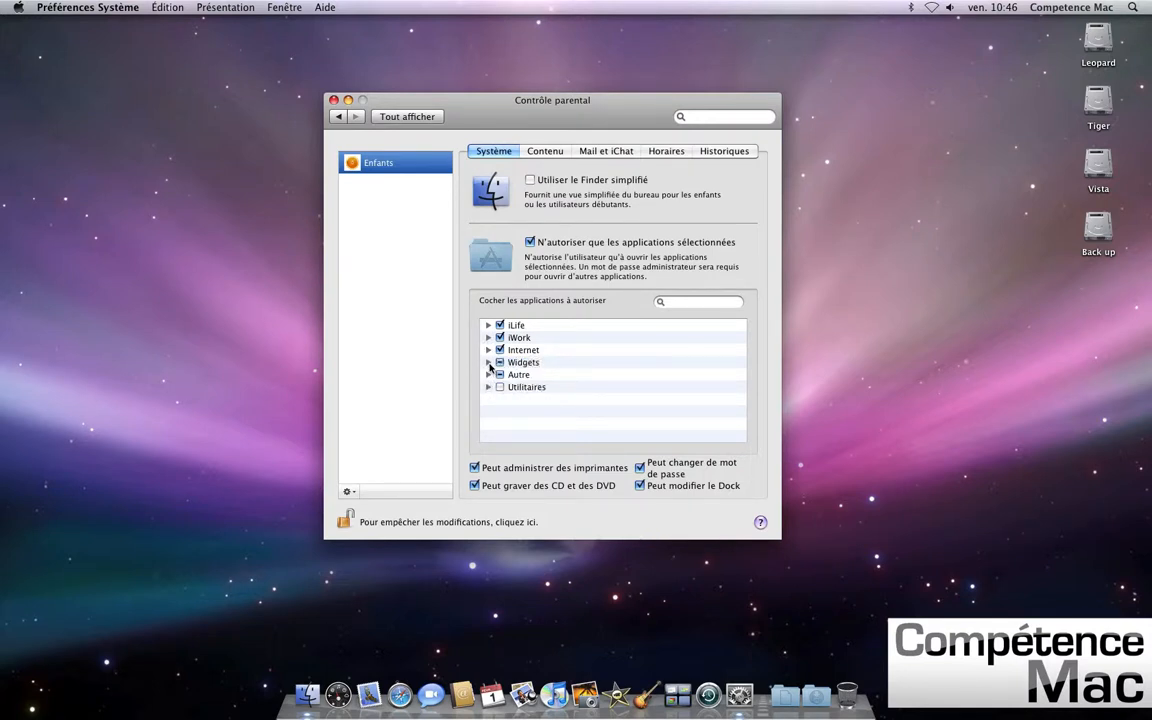
pyautogui.click(489, 363)
pyautogui.scroll(-1, 524, 383)
pyautogui.scroll(-10, 524, 383)
pyautogui.scroll(10, 528, 383)
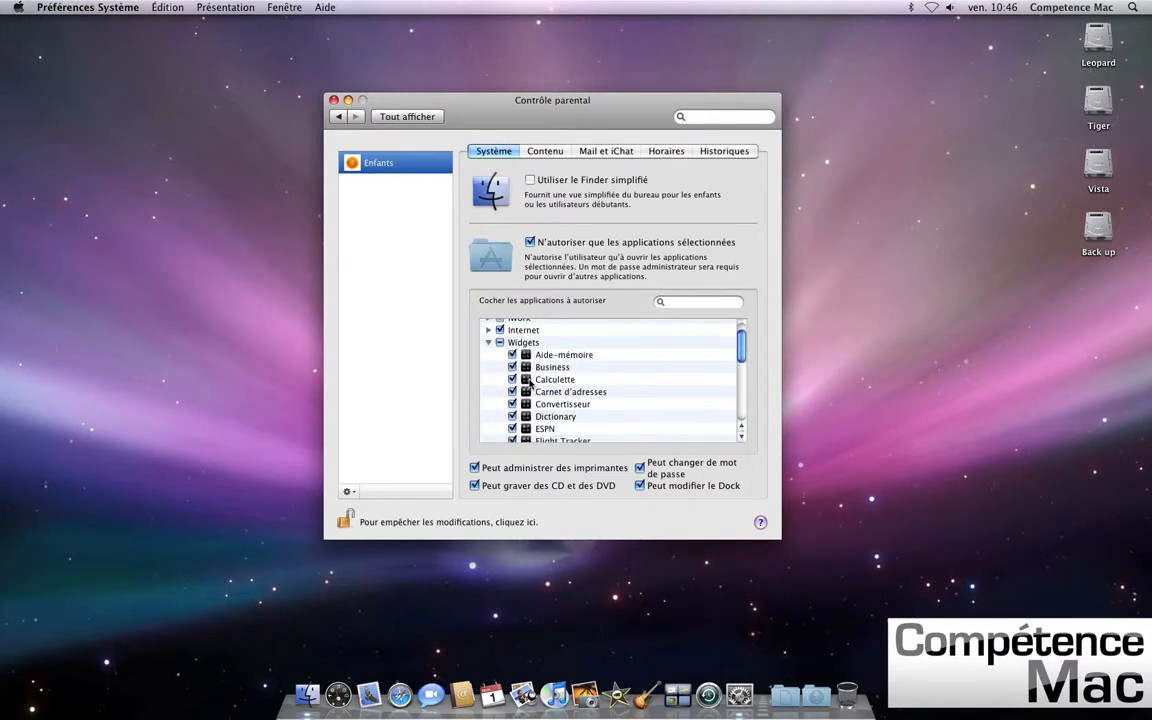
pyautogui.scroll(2, 530, 383)
pyautogui.click(489, 362)
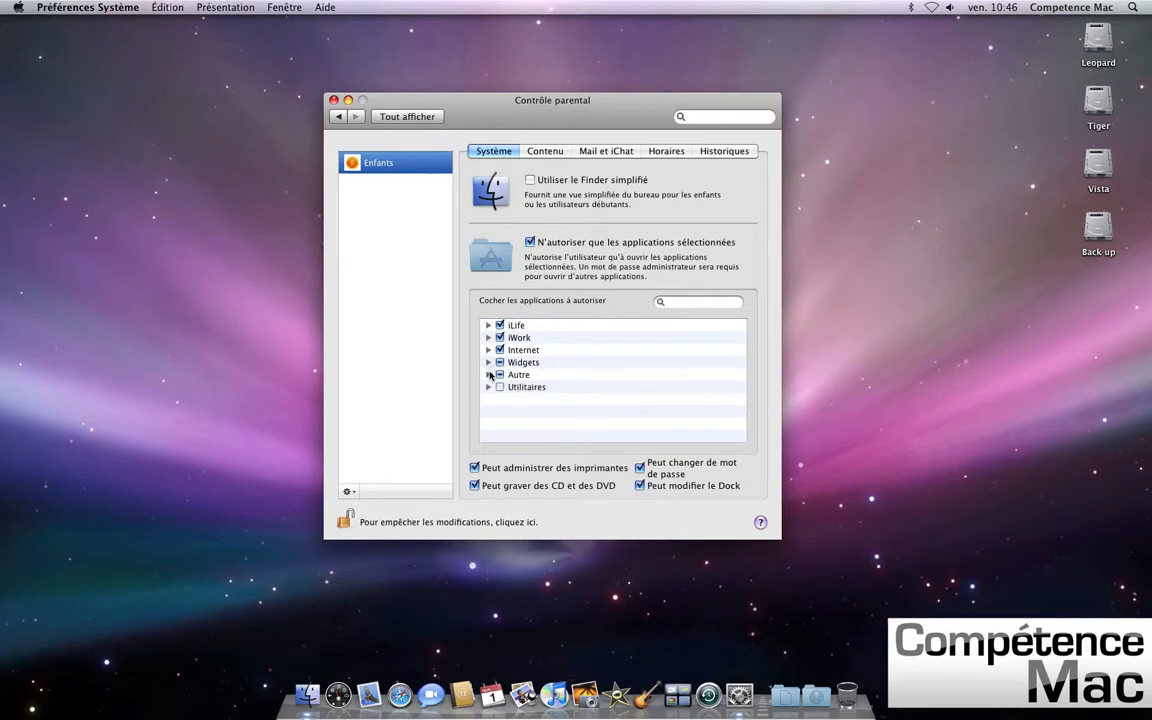
# Step: Examine which applications in the Autre category are authorized for the account
pyautogui.click(489, 374)
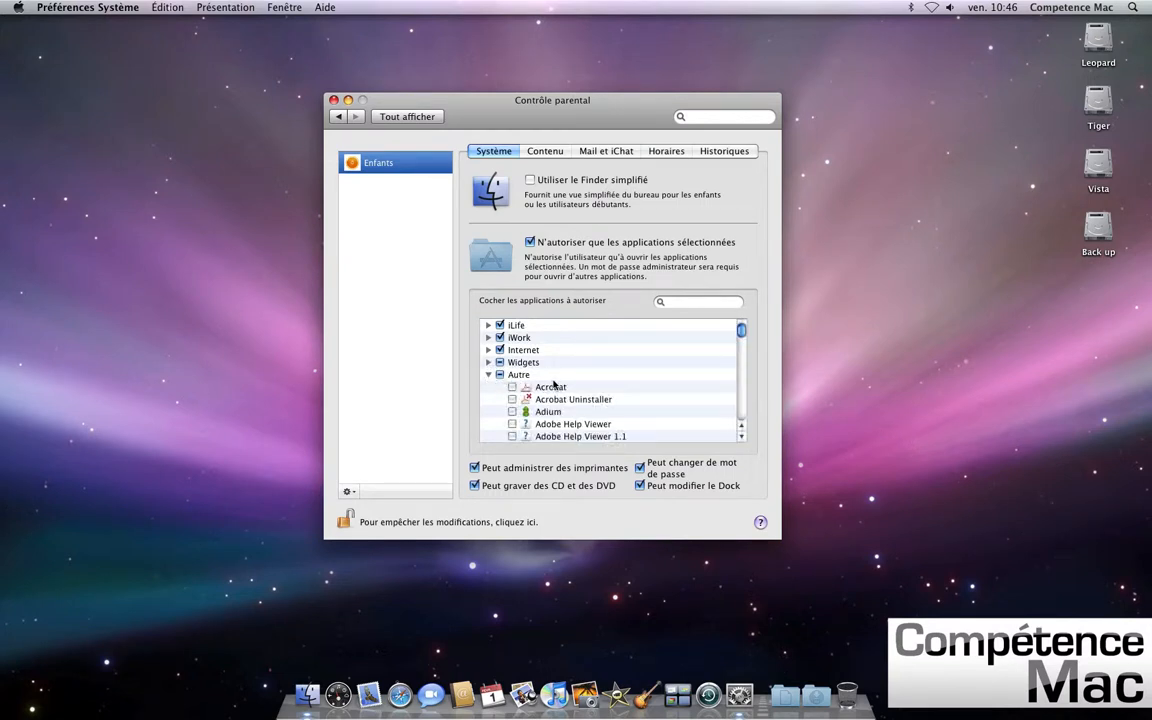
pyautogui.scroll(-15, 554, 384)
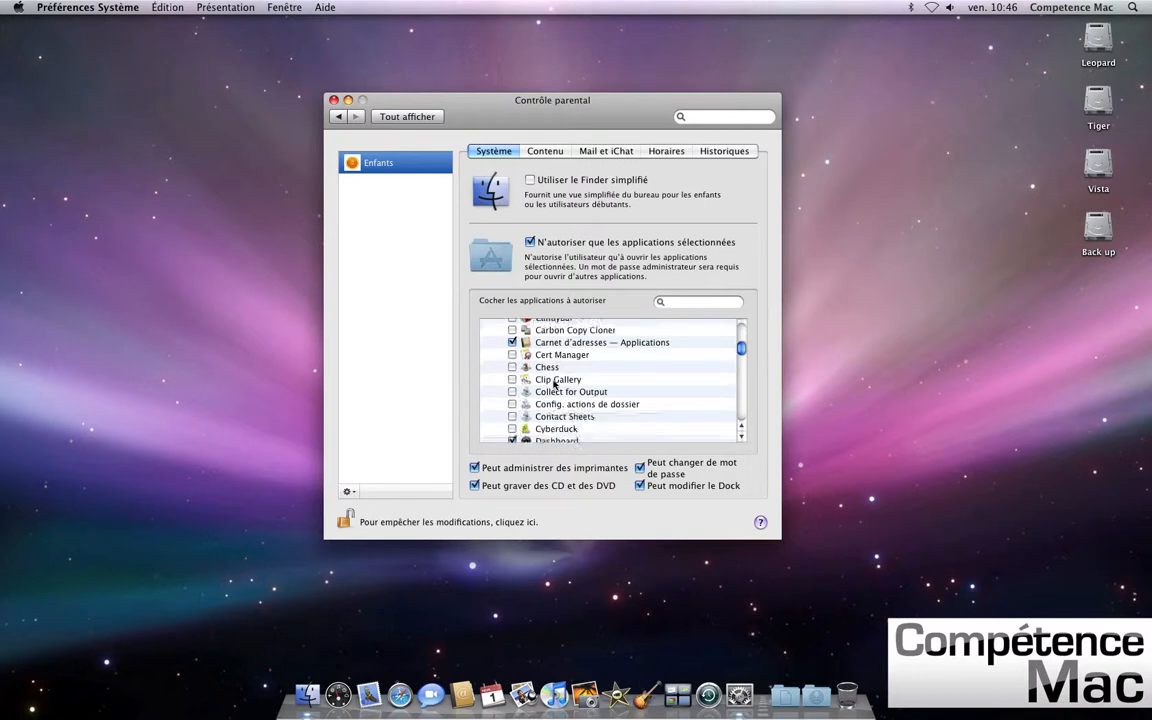
pyautogui.scroll(-10, 554, 384)
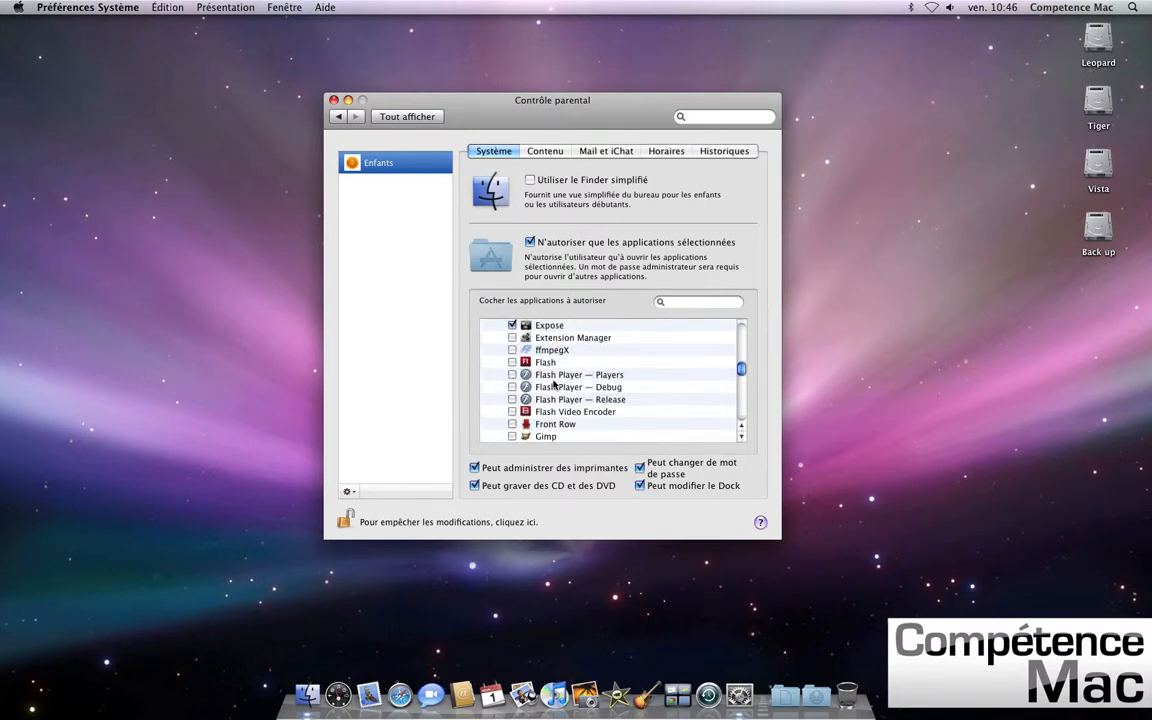
pyautogui.scroll(-5, 554, 384)
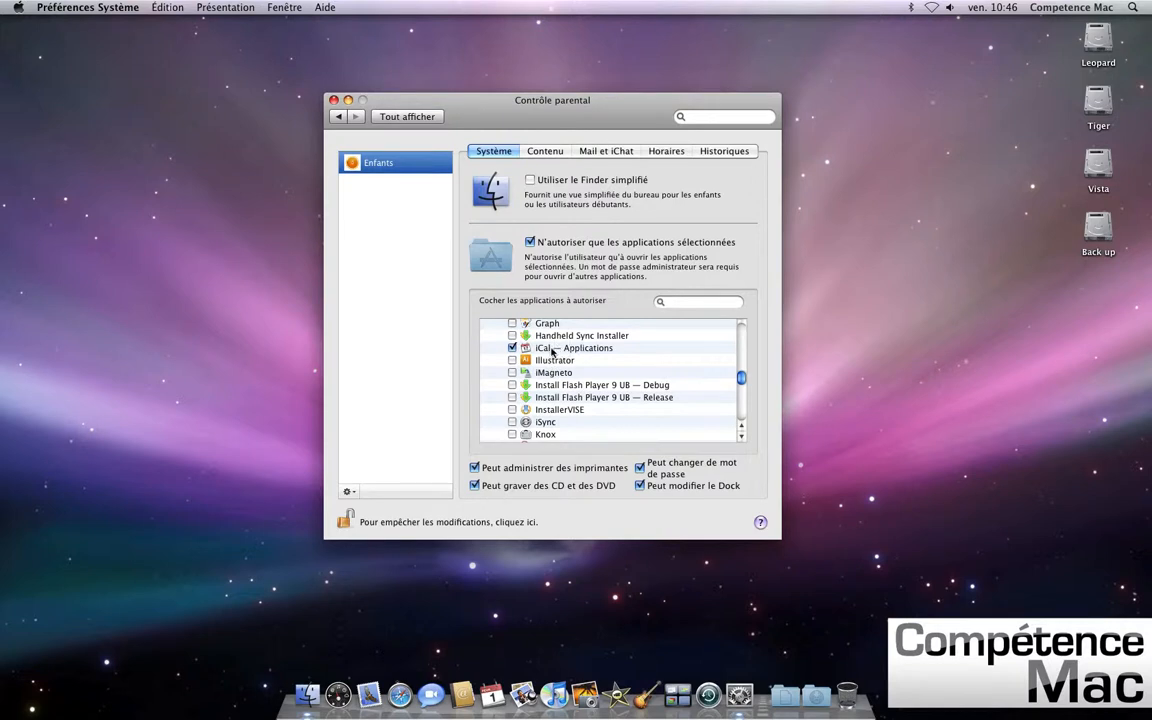
pyautogui.scroll(-3, 565, 385)
pyautogui.scroll(12, 565, 400)
pyautogui.scroll(5, 563, 421)
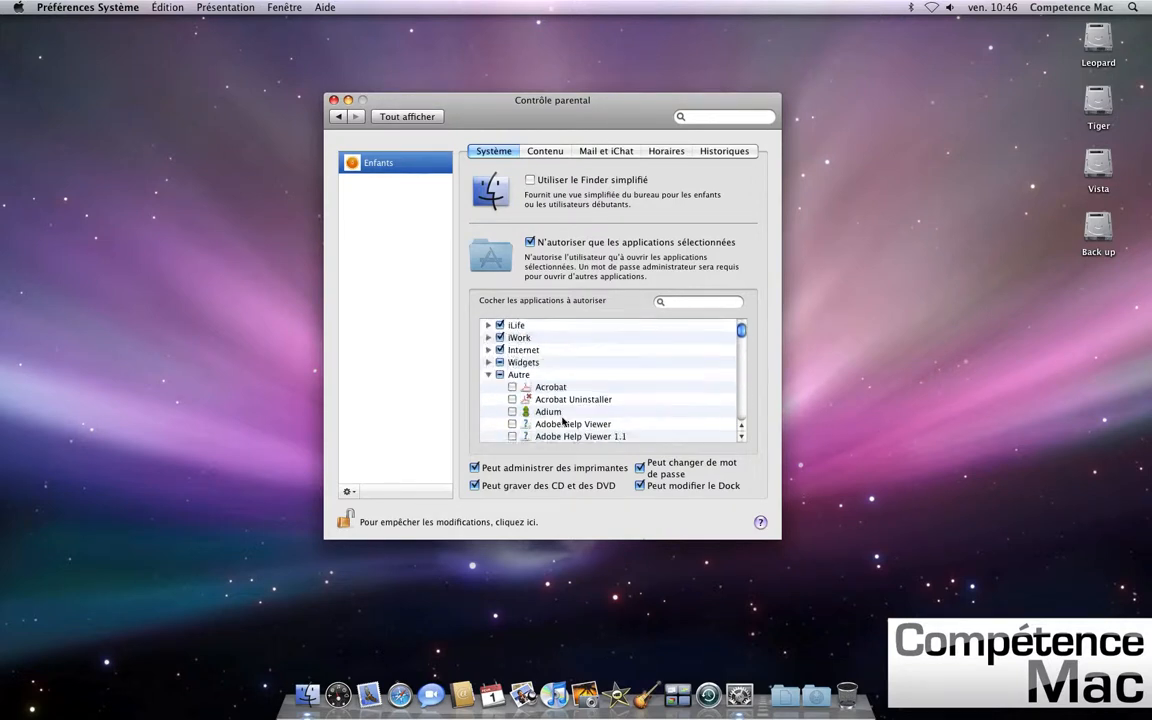
pyautogui.click(490, 375)
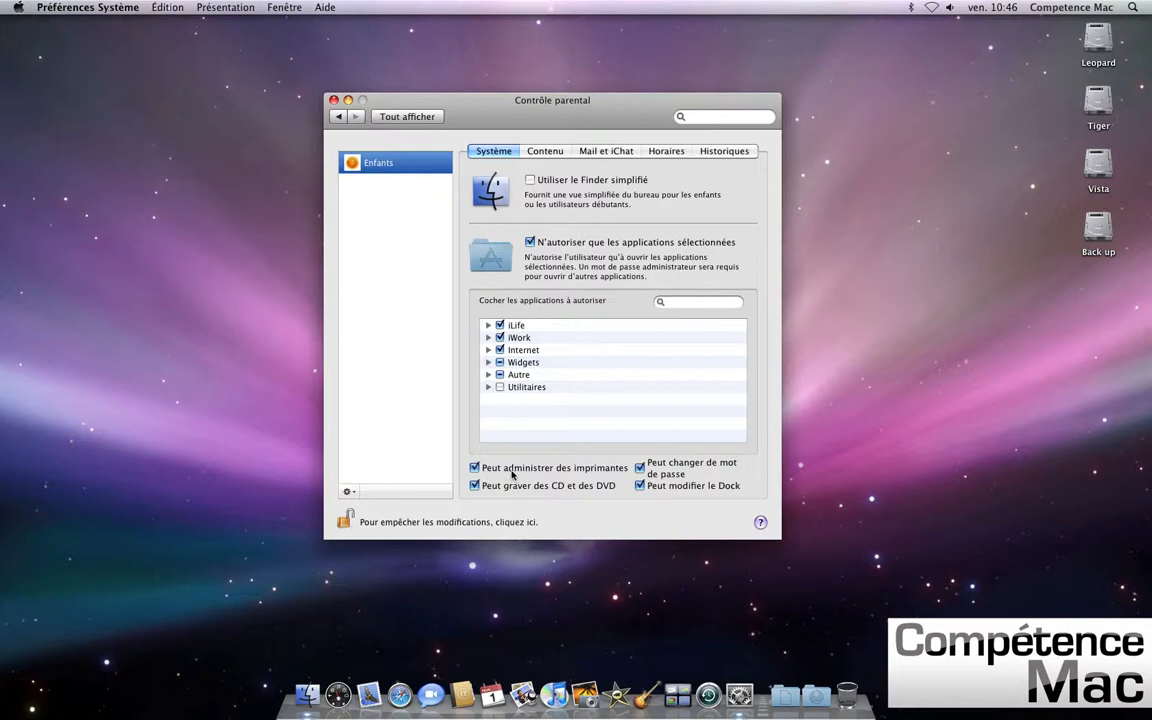
# Step: Remove the Enfants account's permissions to administer printers and to change its password
pyautogui.click(476, 469)
pyautogui.click(689, 474)
pyautogui.click(535, 153)
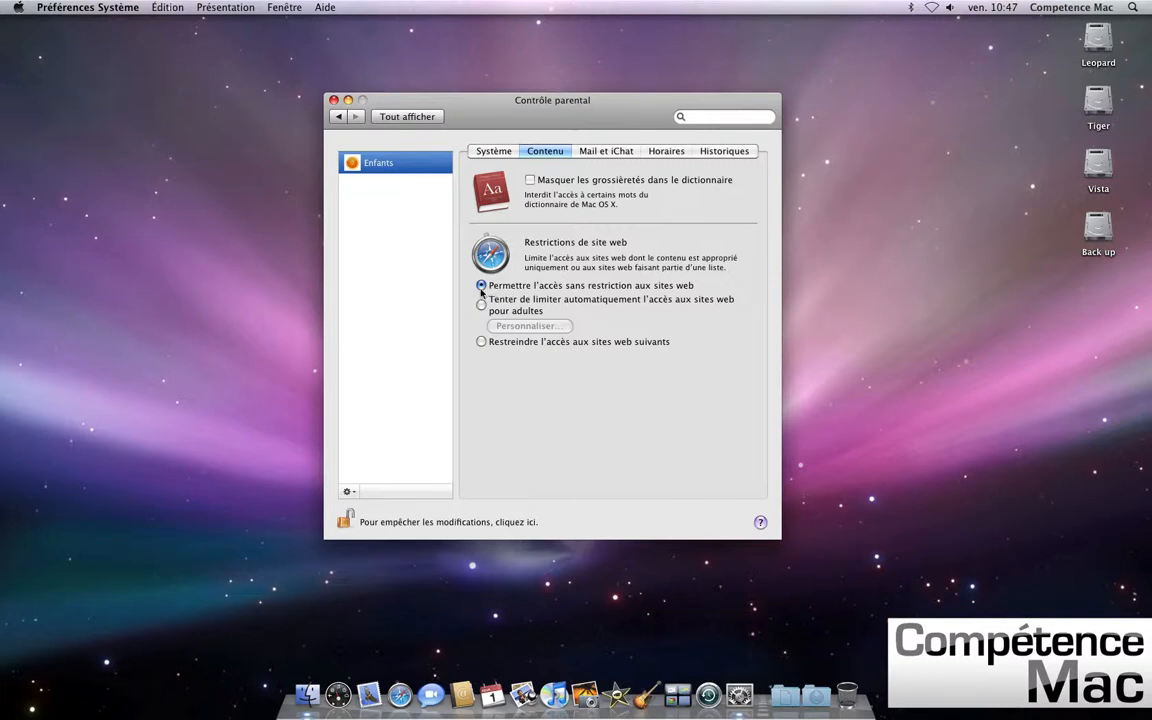
pyautogui.click(482, 342)
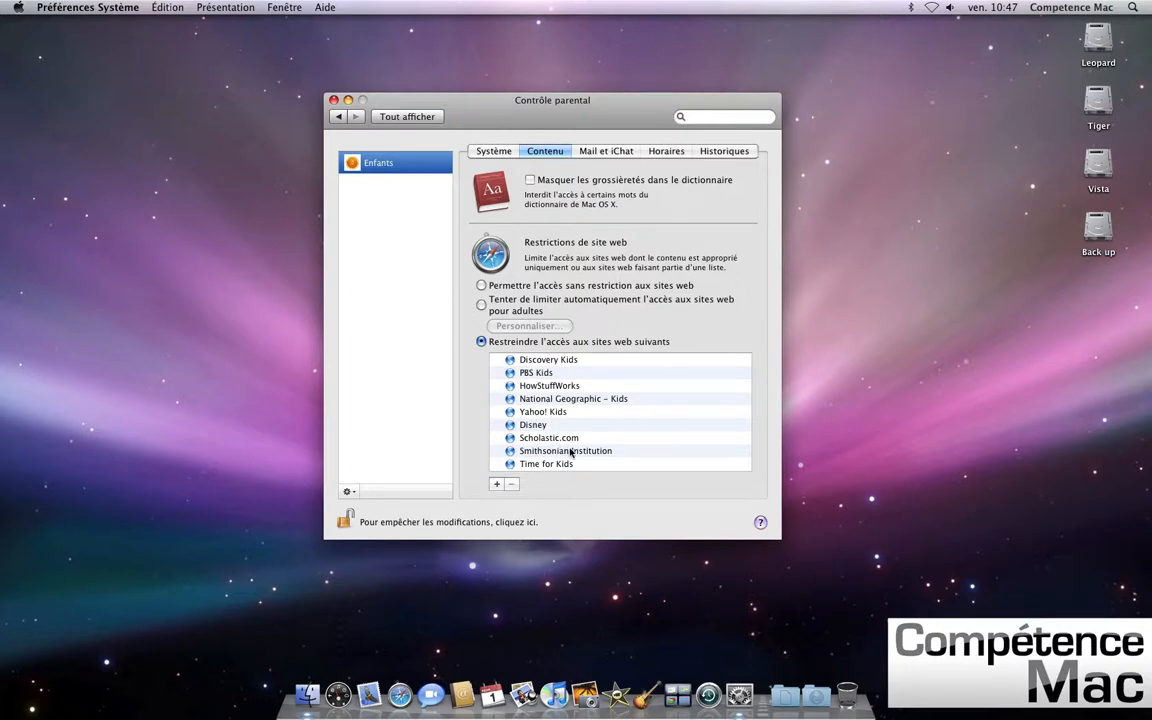
pyautogui.click(497, 484)
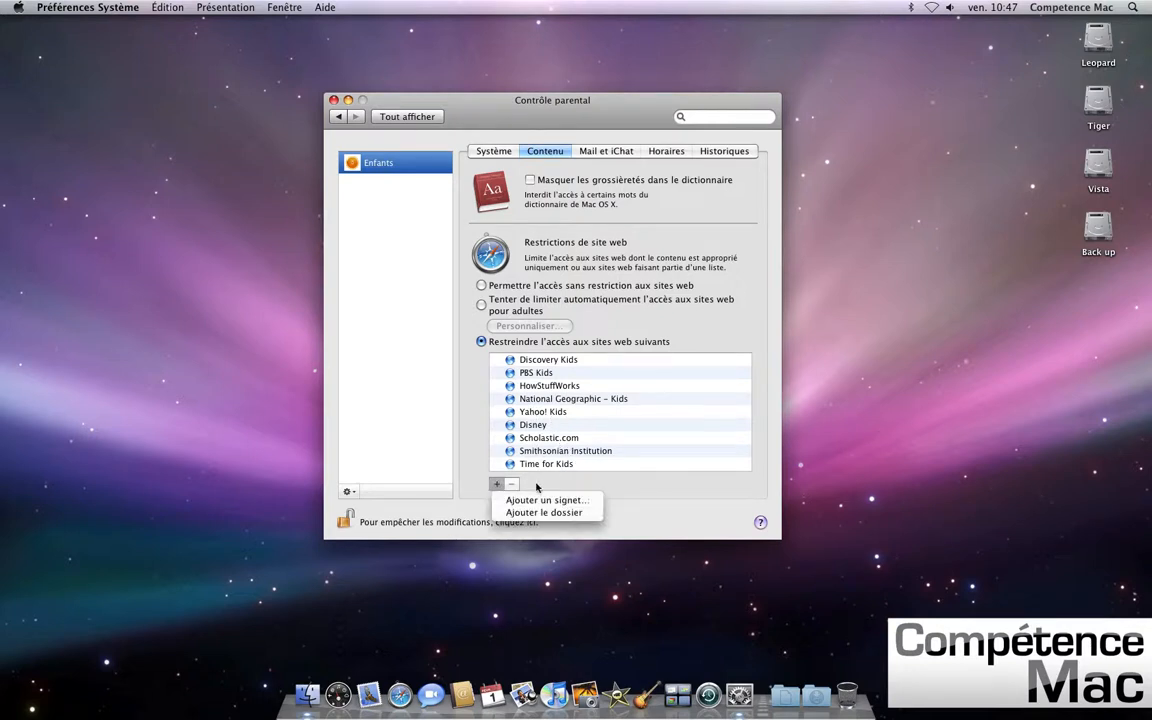
pyautogui.click(561, 502)
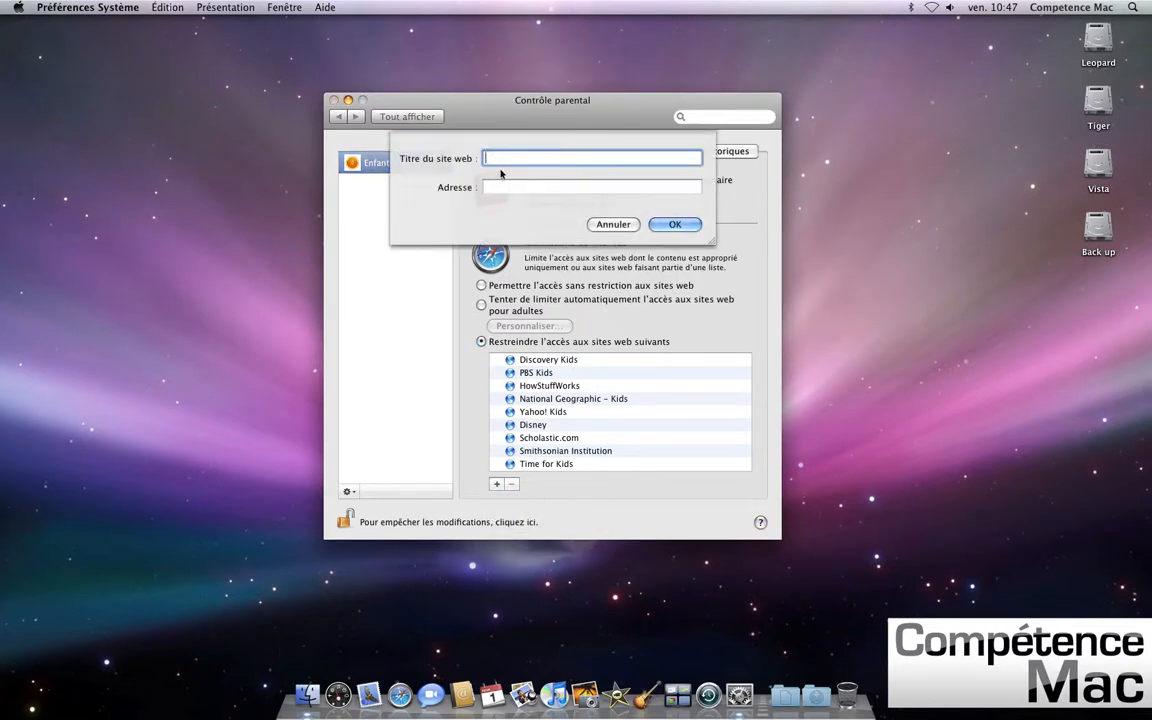
pyautogui.write('Competence Mac')
pyautogui.press('Tab')
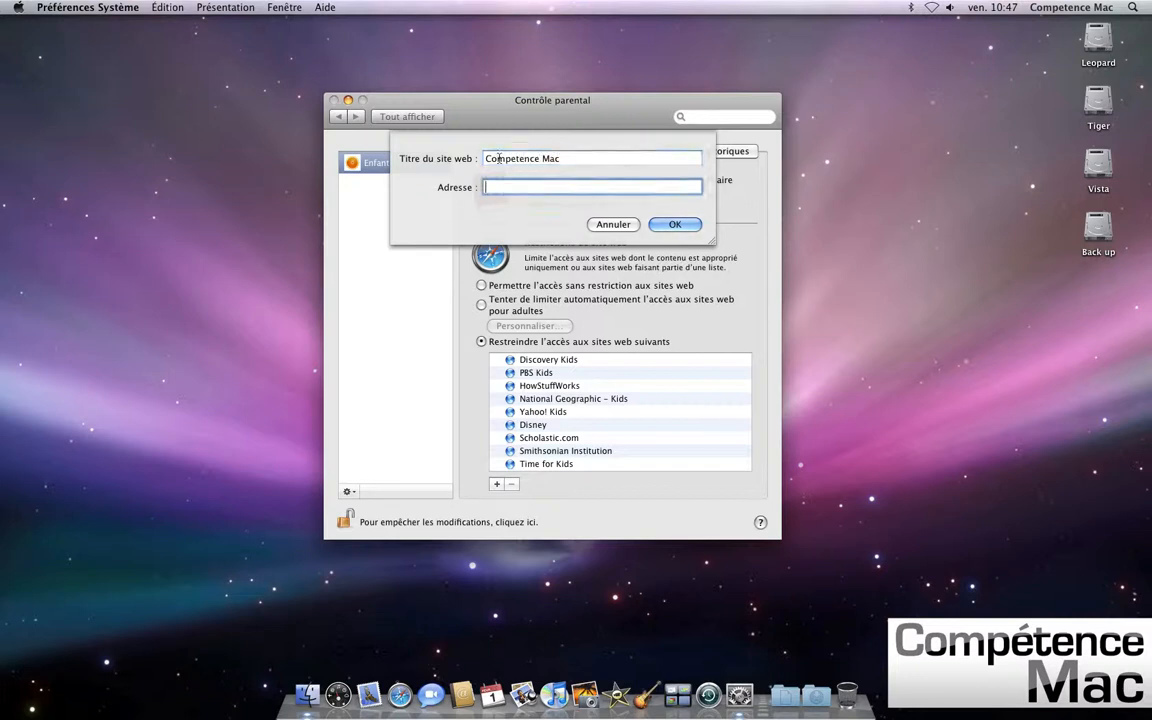
pyautogui.write('www.competencemac.com')
pyautogui.press('Return')
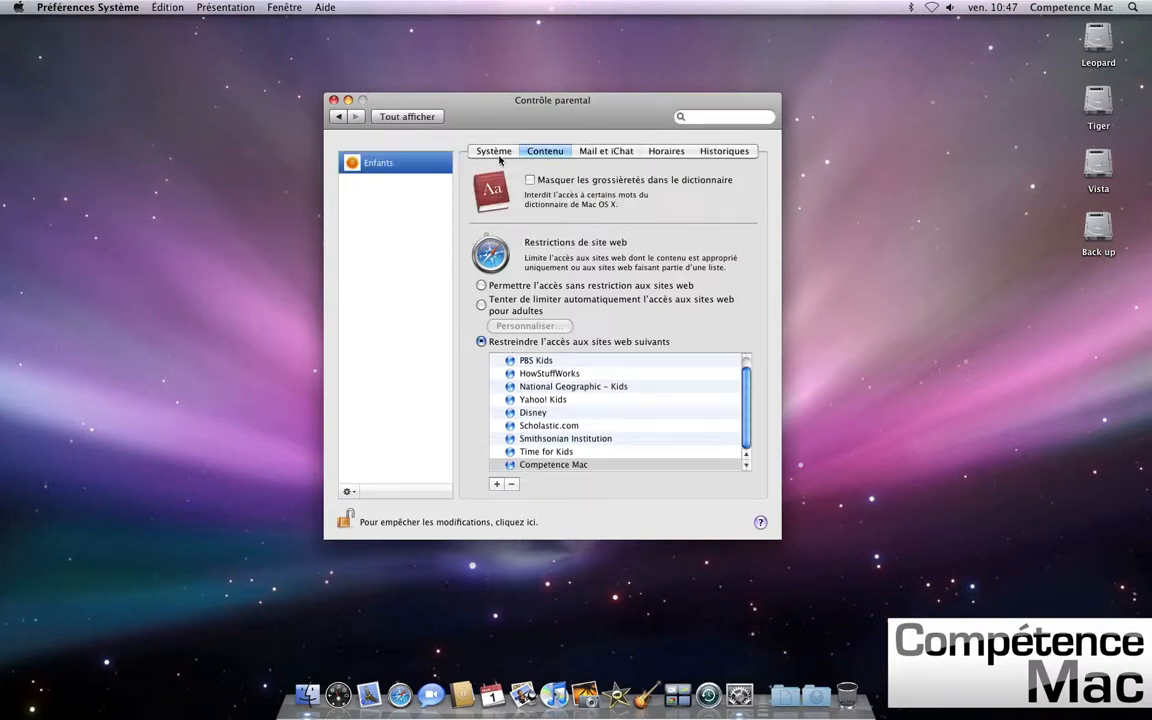
pyautogui.click(548, 465)
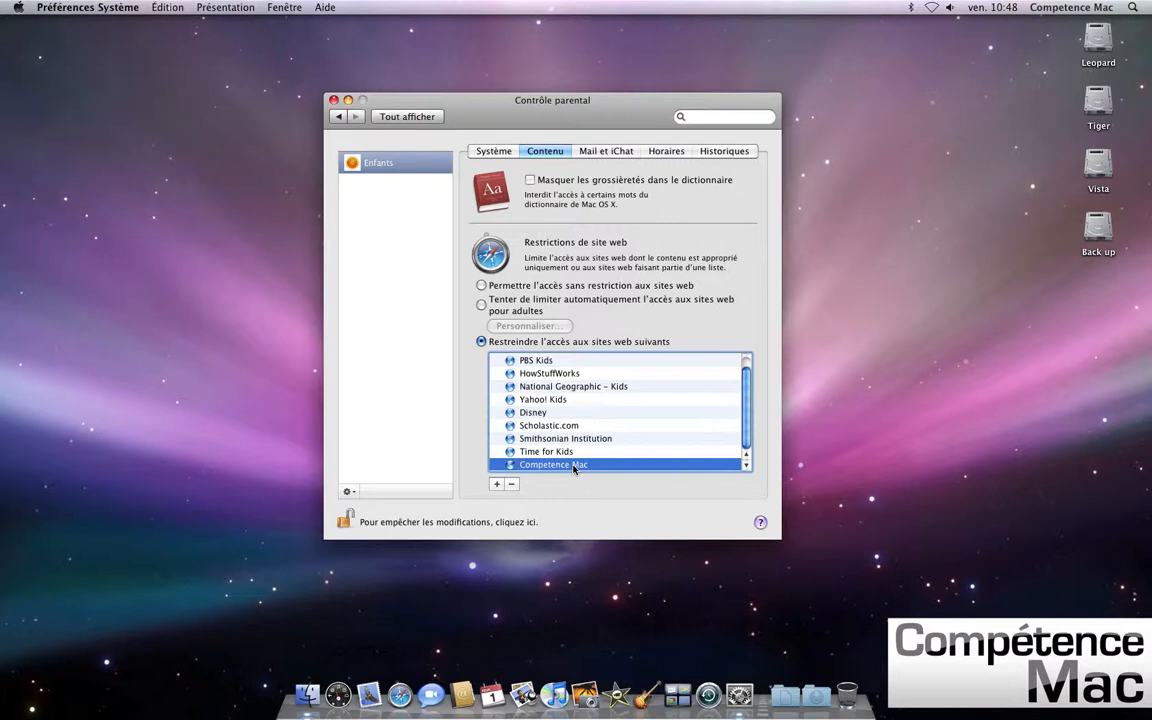
# Step: Limit the Enfants account's access to iChat but not Mail, and view the form for adding an authorized contact
pyautogui.click(590, 151)
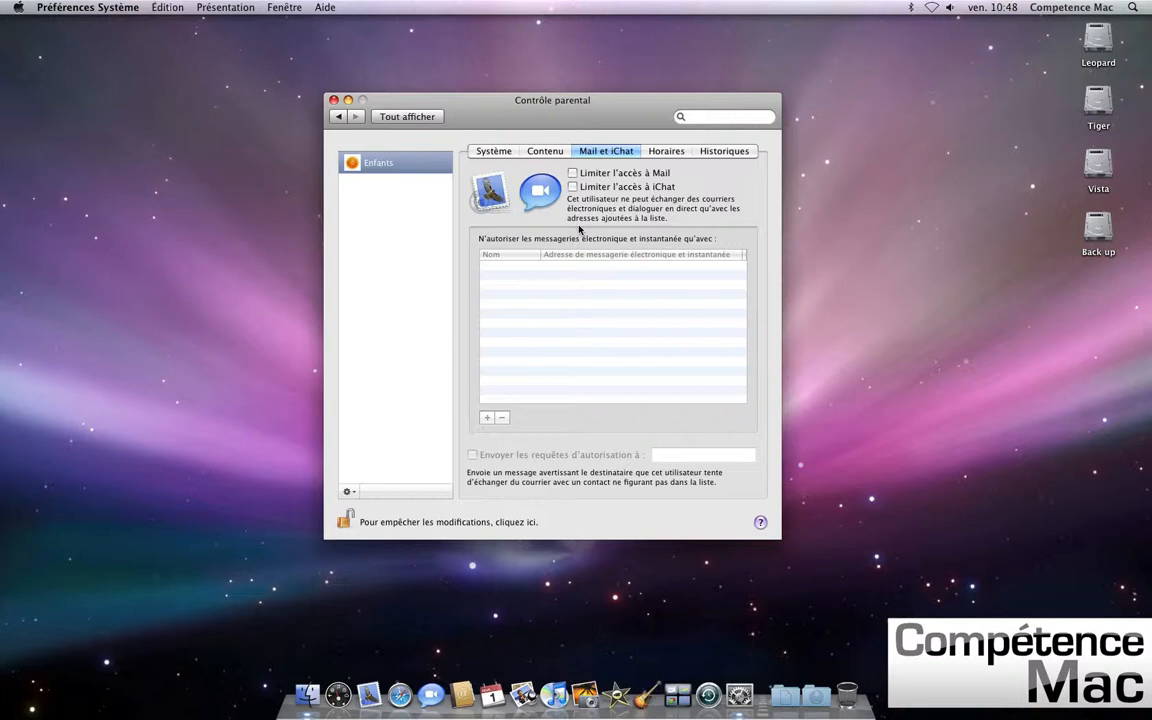
pyautogui.click(572, 173)
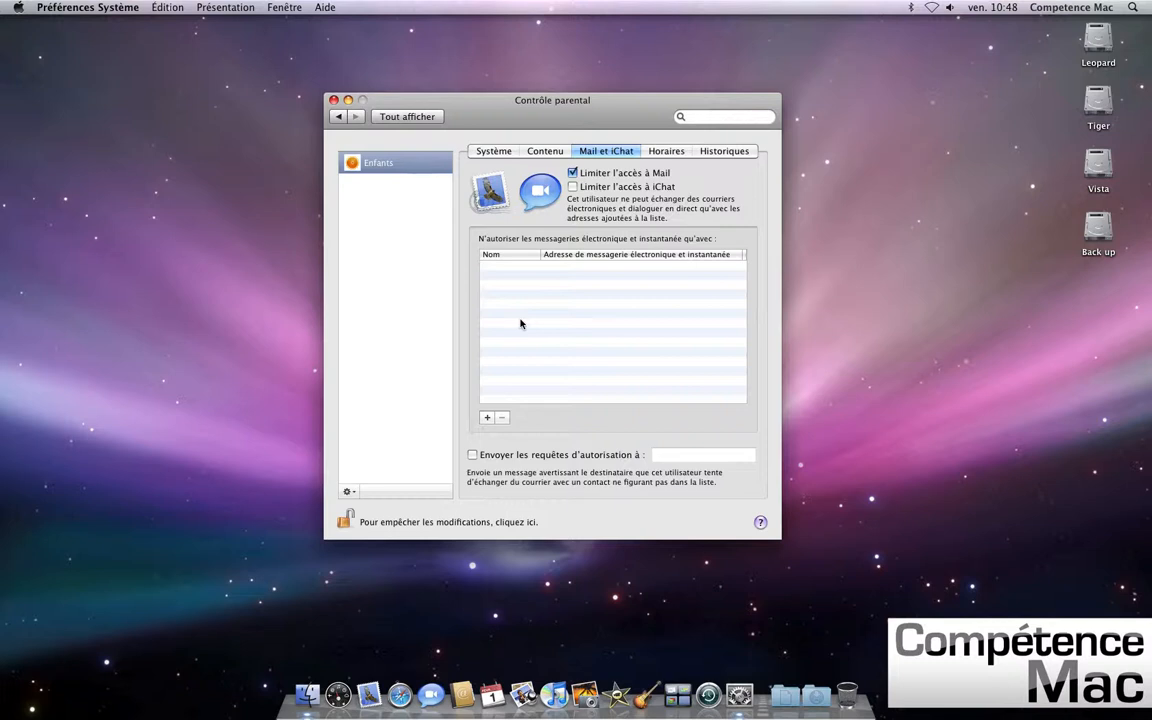
pyautogui.click(573, 174)
pyautogui.click(592, 185)
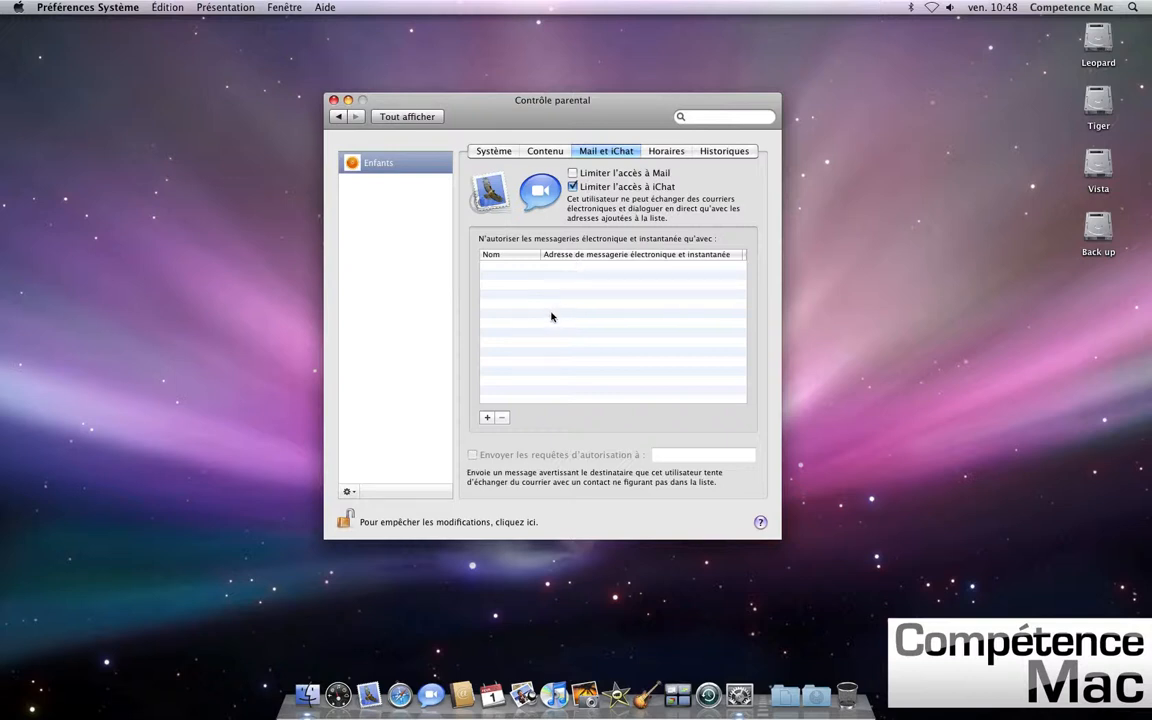
pyautogui.click(487, 418)
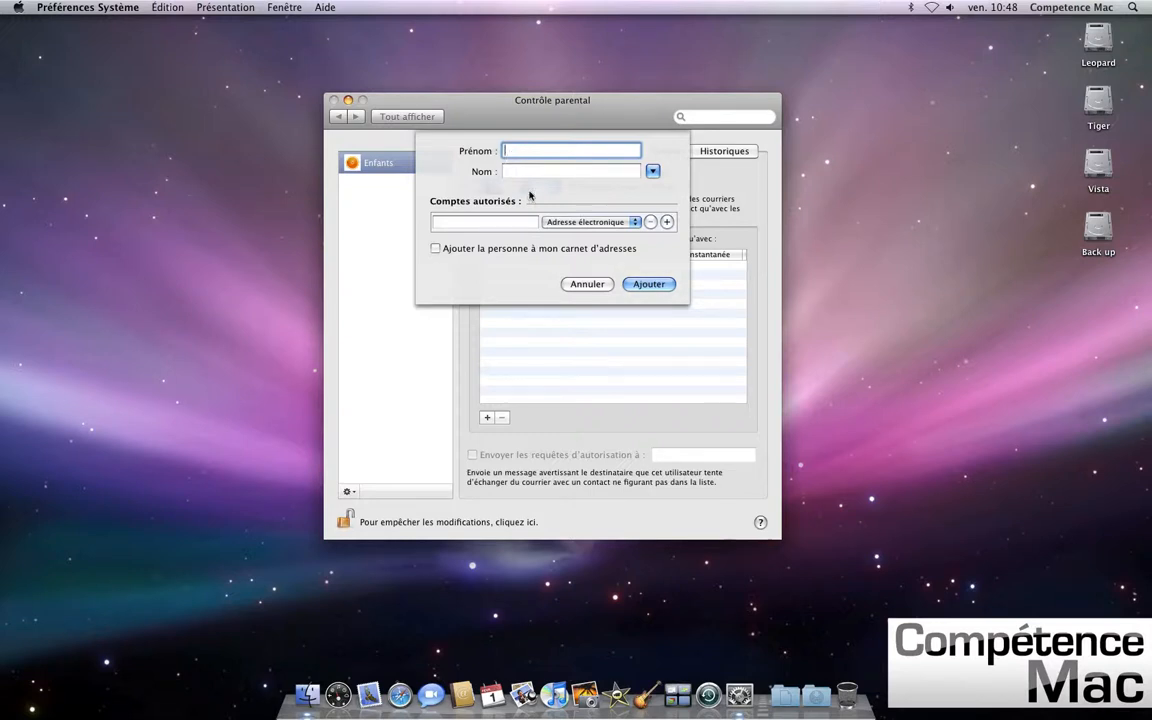
pyautogui.click(587, 284)
# Step: Limit the account's computer use to 3 hours per day on weekdays and 5 hours per day on weekends
pyautogui.click(666, 151)
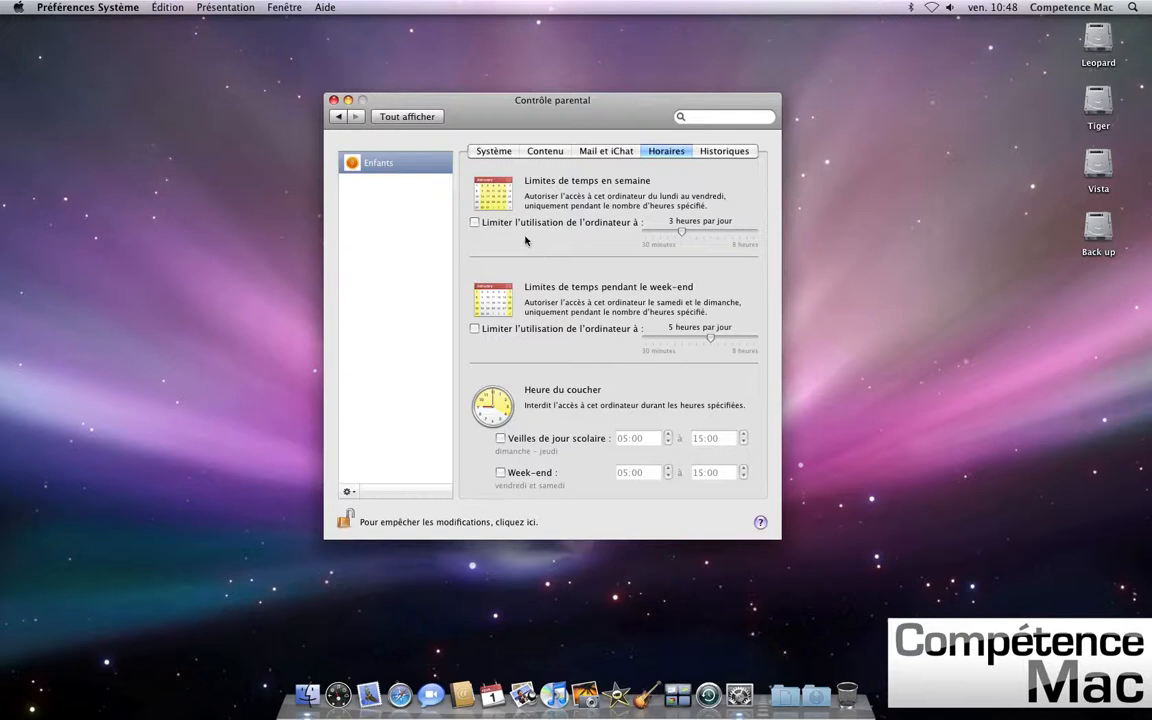
pyautogui.click(474, 221)
pyautogui.click(530, 329)
pyautogui.moveTo(711, 345)
pyautogui.mouseDown()
pyautogui.moveTo(757, 345)
pyautogui.moveTo(652, 348)
pyautogui.moveTo(757, 345)
pyautogui.moveTo(714, 348)
pyautogui.mouseUp()
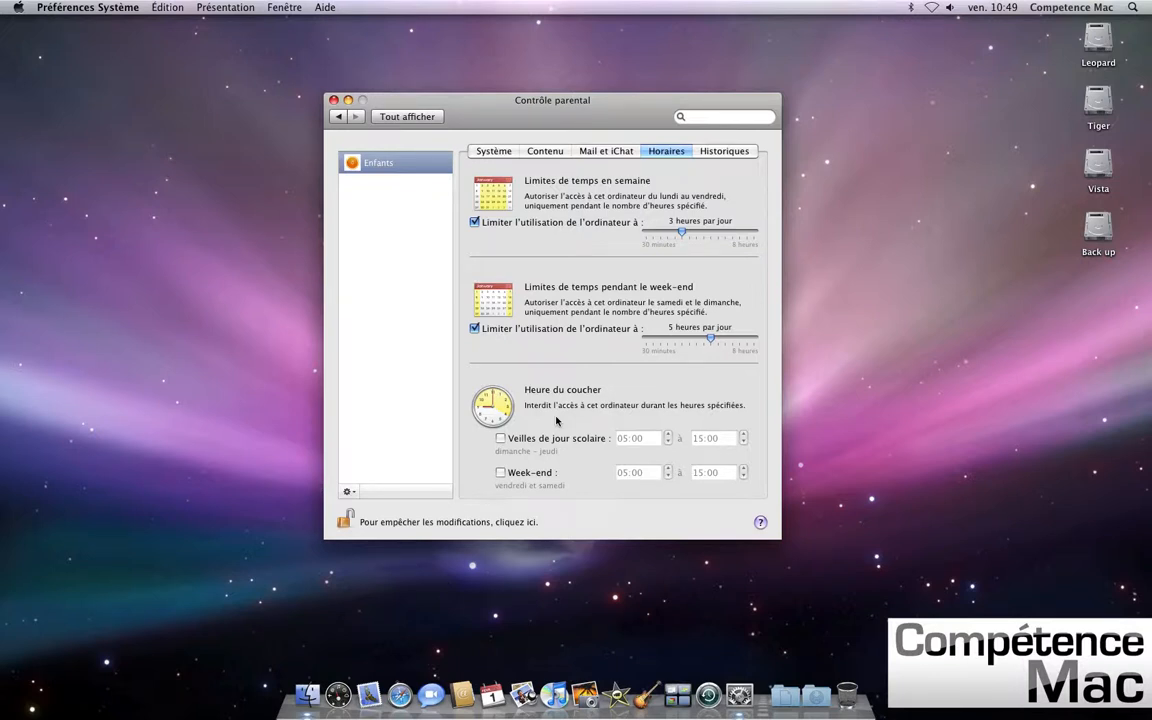
# Step: Enable the weekend bedtime restriction for Friday and Saturday and adjust its start hour
pyautogui.click(523, 474)
pyautogui.click(668, 468)
pyautogui.click(668, 468)
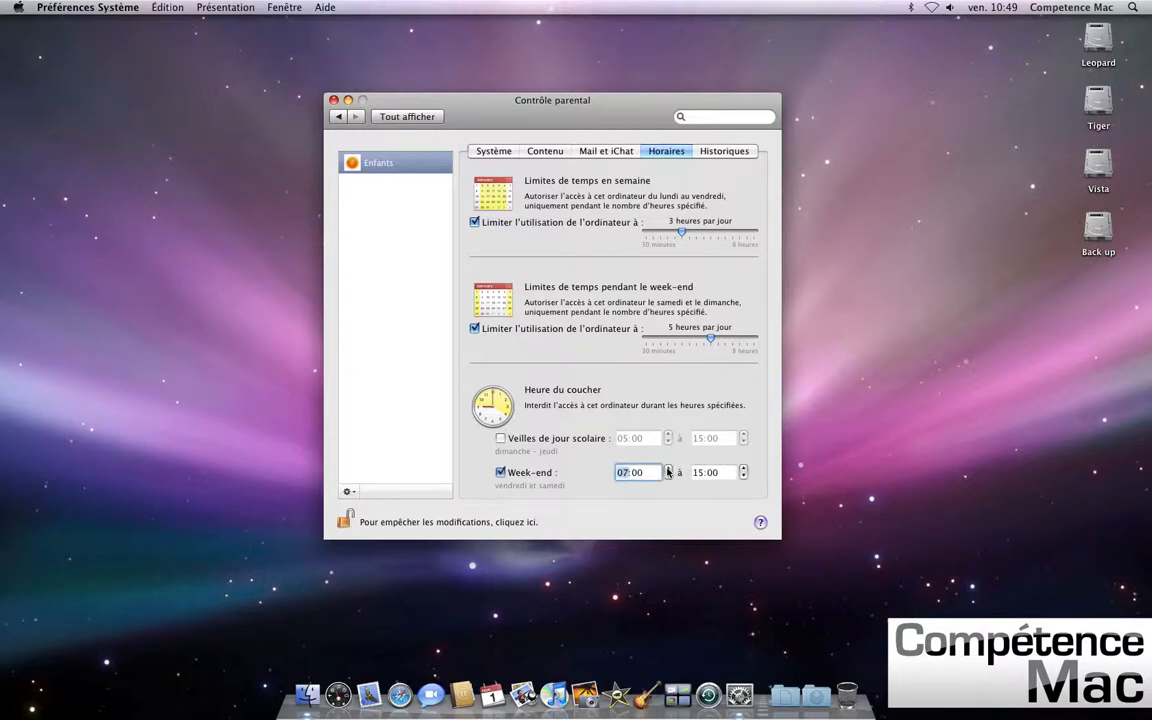
pyautogui.click(668, 468)
pyautogui.click(668, 477)
pyautogui.click(668, 477)
# Step: Examine the Enfants account's activity logs and display its iChat history
pyautogui.click(713, 153)
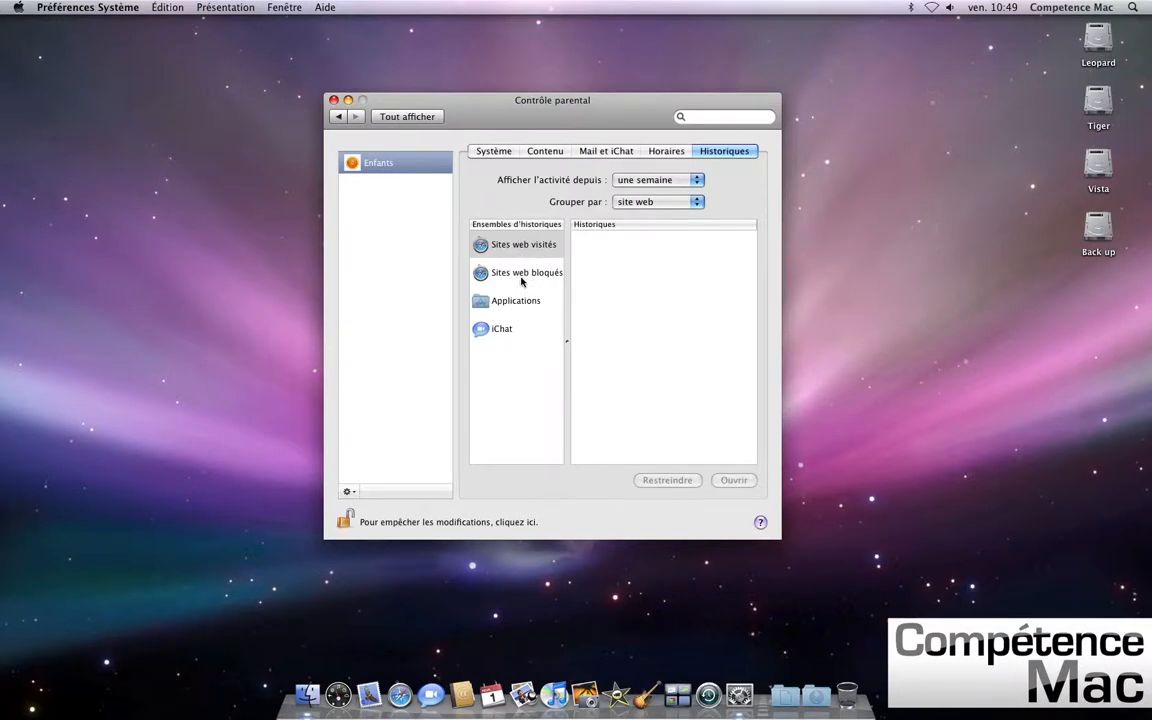
pyautogui.click(512, 331)
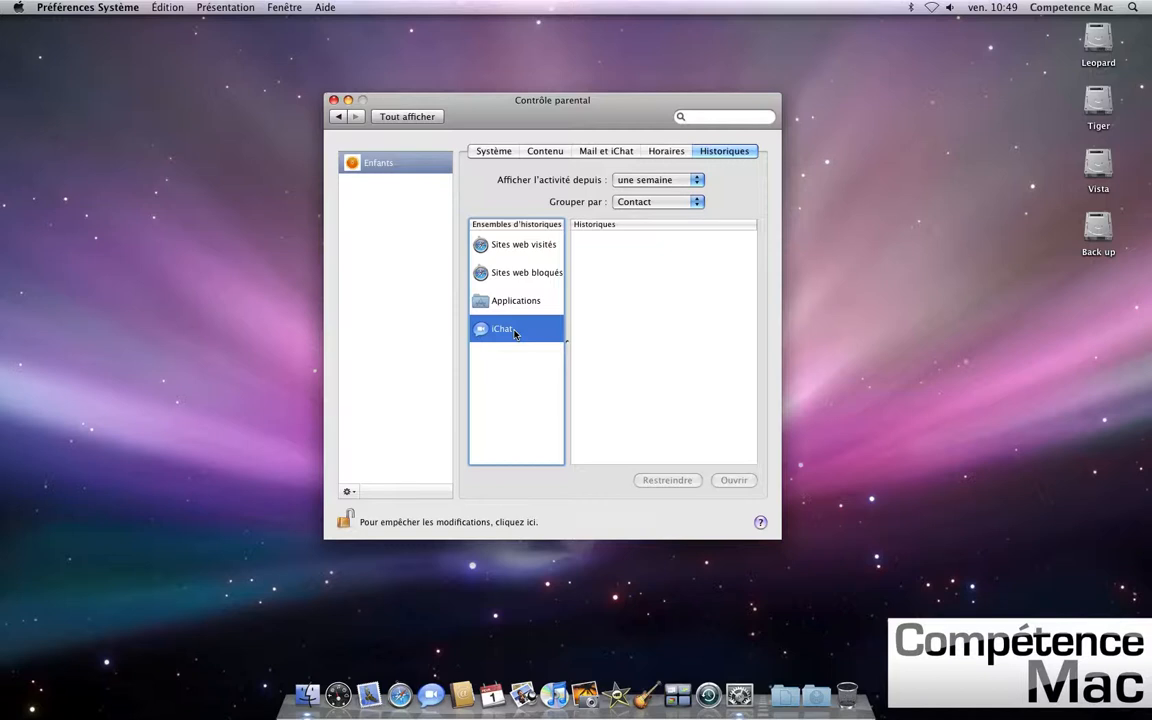
# Step: Revisit the Enfants account in the parental controls from the preferences overview, then return to that overview
pyautogui.click(420, 116)
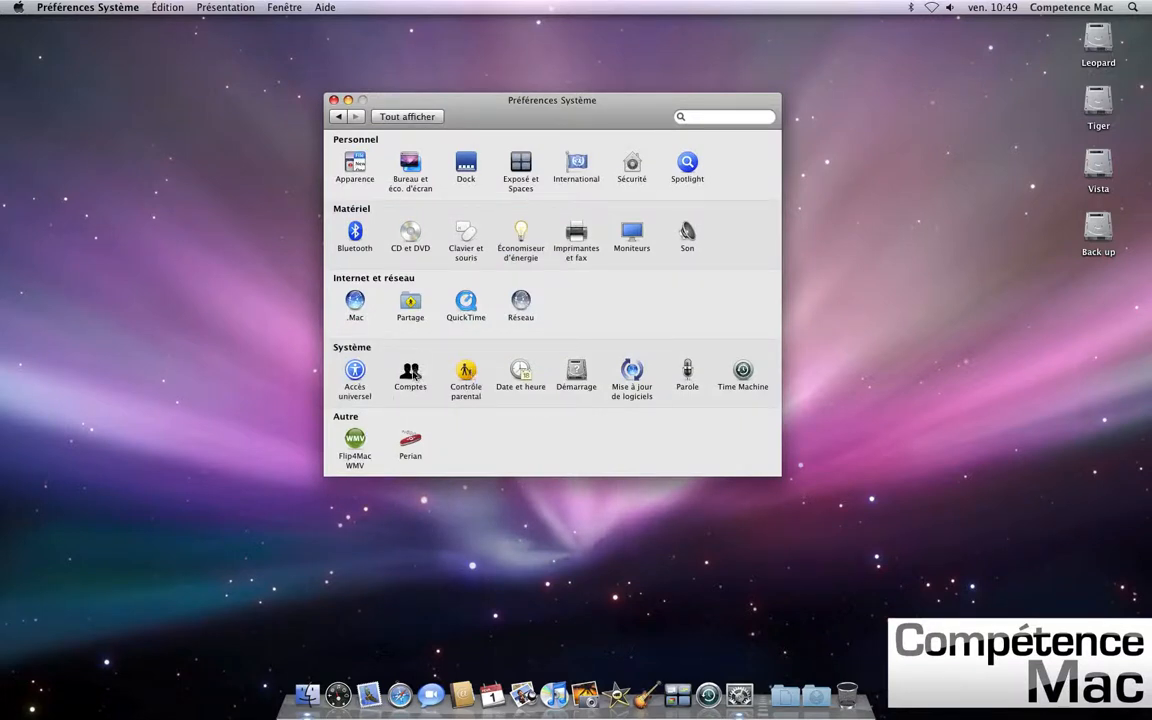
pyautogui.click(466, 372)
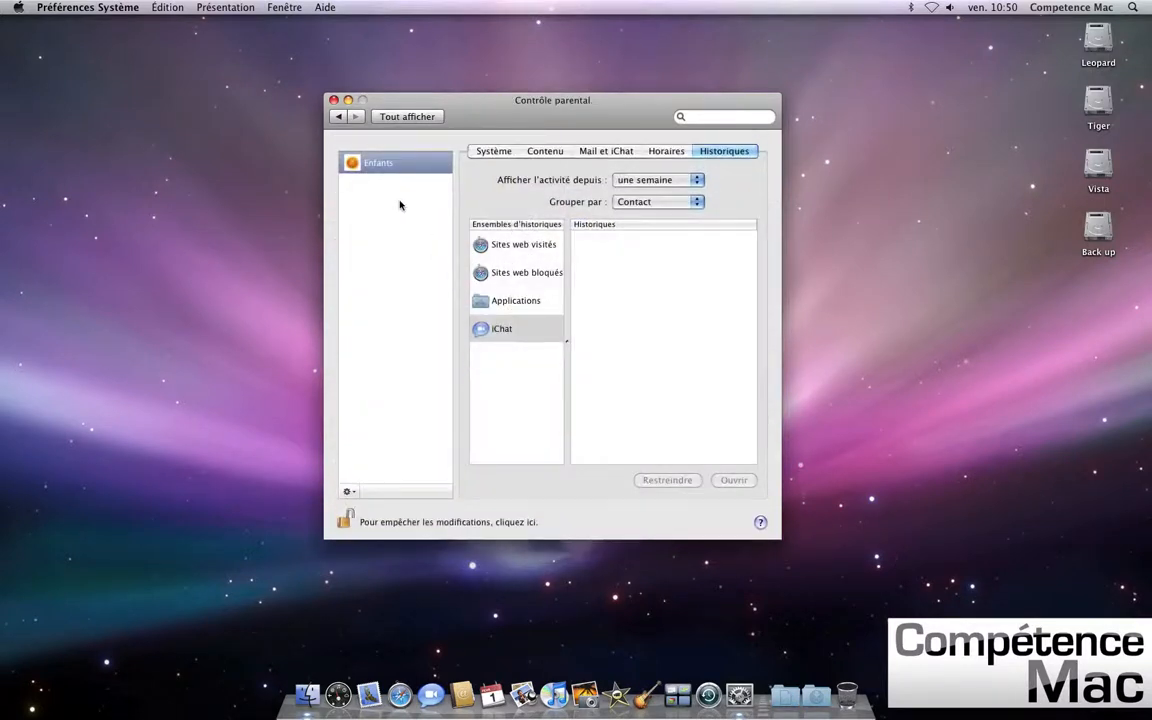
pyautogui.click(391, 166)
pyautogui.click(384, 118)
pyautogui.moveTo(502, 117); pyautogui.dragTo(503, 176)
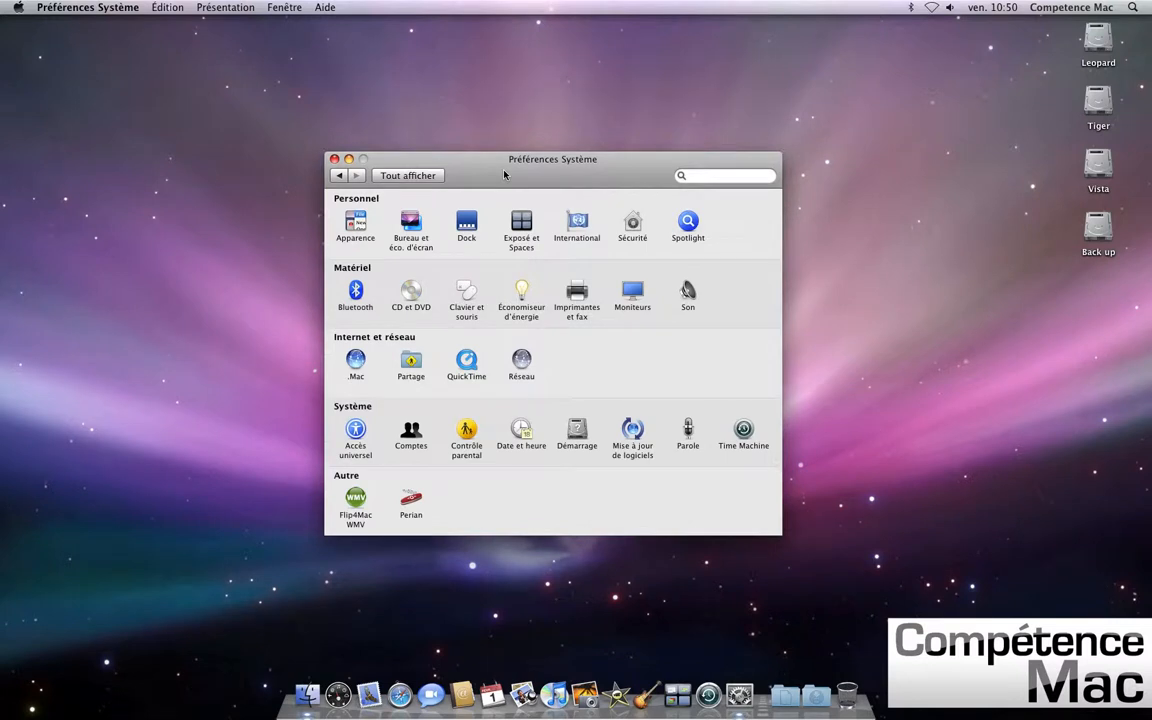